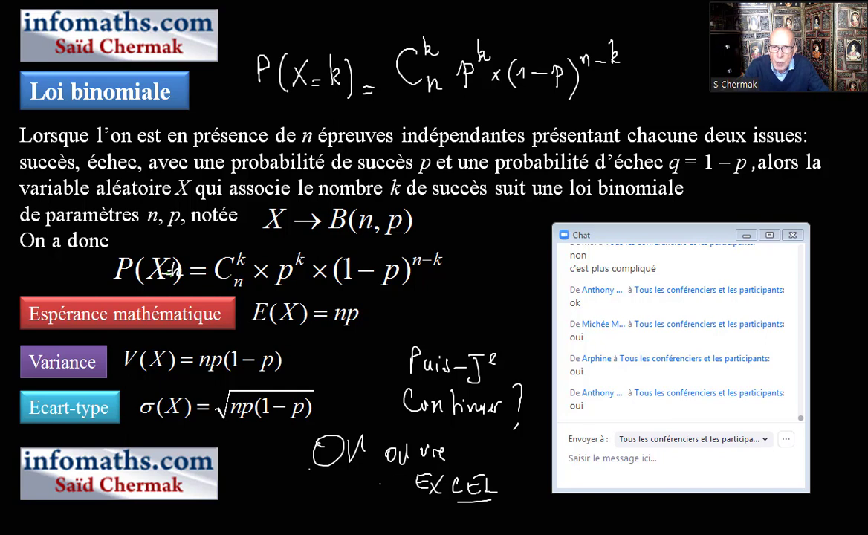
Step: Clear the handwritten annotations from the Loi binomiale slide and switch to the LOI NORMALE.xlsx workbook in Excel
click(520, 2)
click(526, 3)
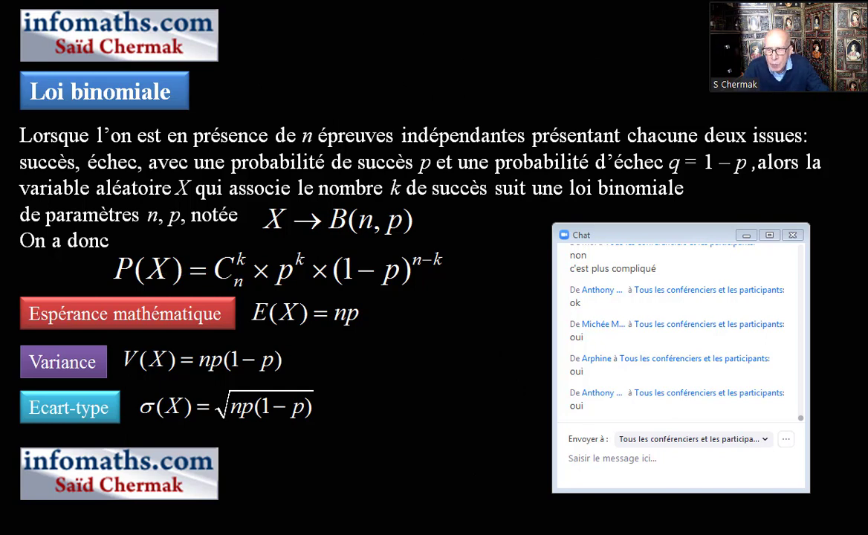
click(252, 534)
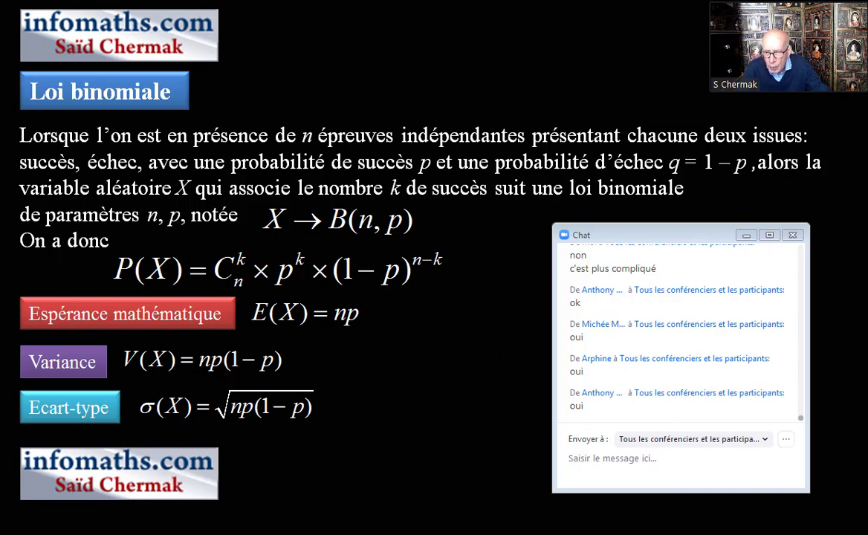
key(alt+Tab)
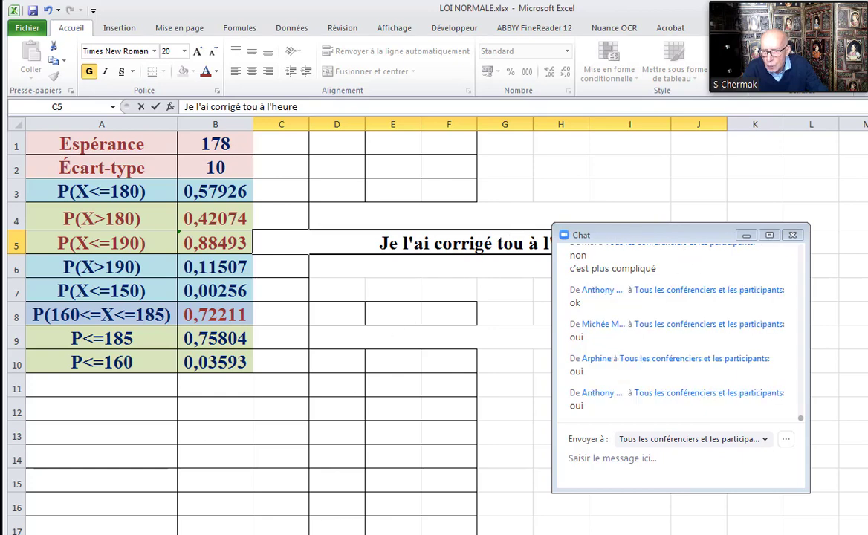
Step: Copy the range A1:B5 from the normal distribution sheet and paste it at A1 of the blank sheet
key(ctrl+Page_Down)
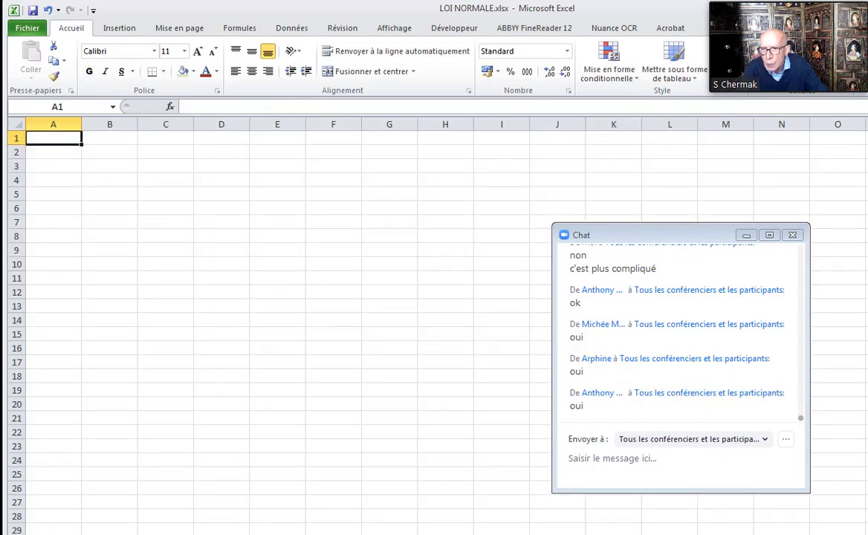
key(ctrl+Page_Up)
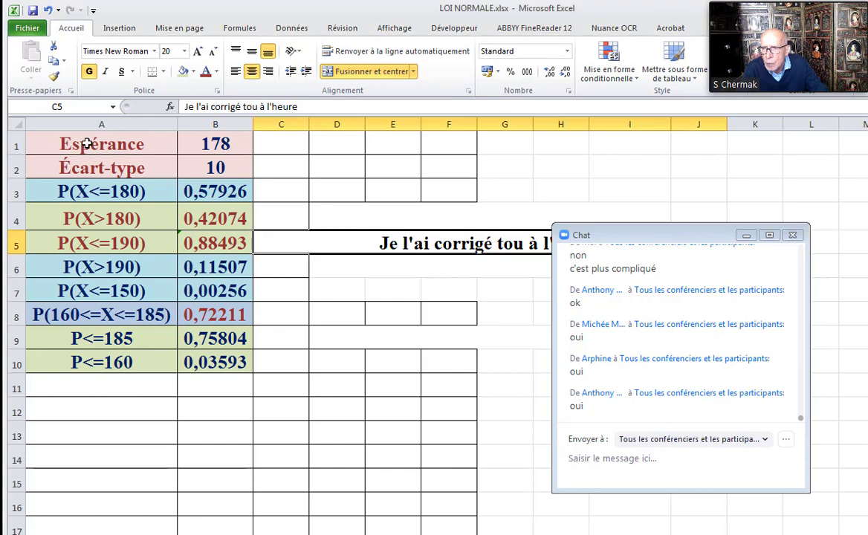
drag(84, 151, 229, 251)
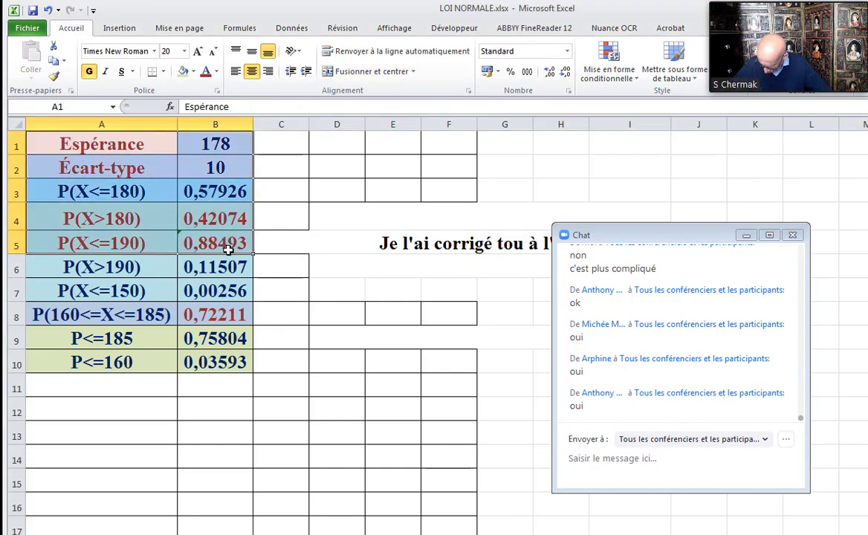
key(ctrl+c)
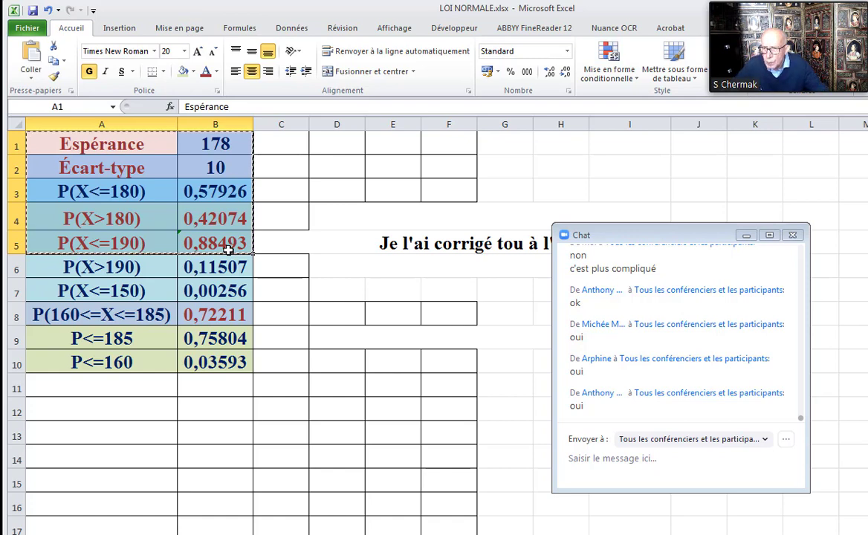
click(111, 533)
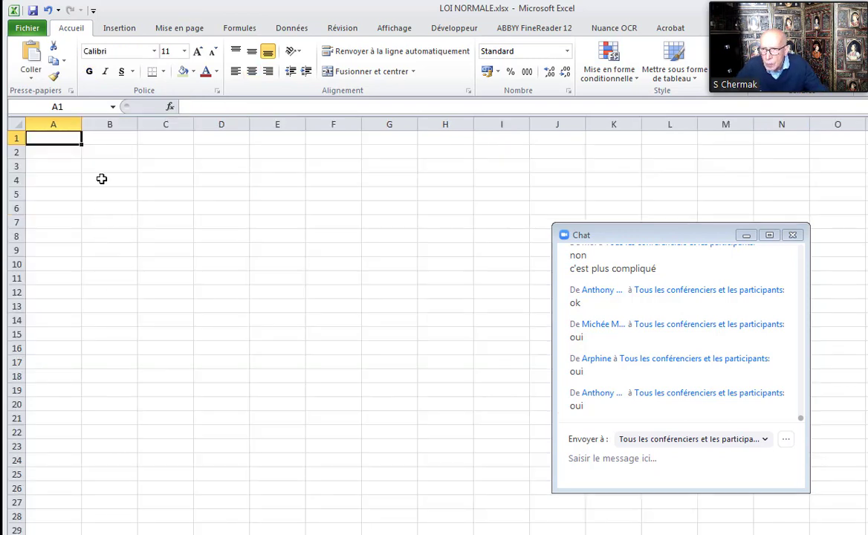
key(ctrl+v)
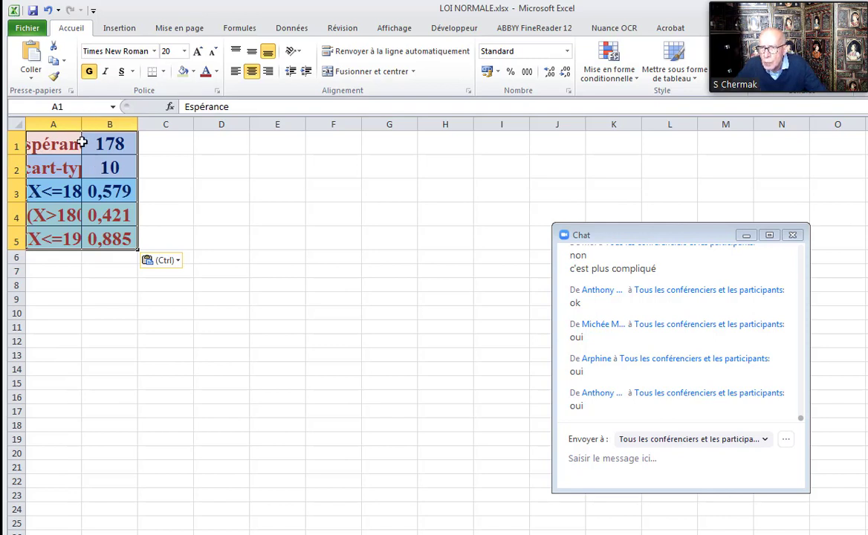
Step: Widen columns A and B of the new sheet so the pasted labels and values fit
click(165, 261)
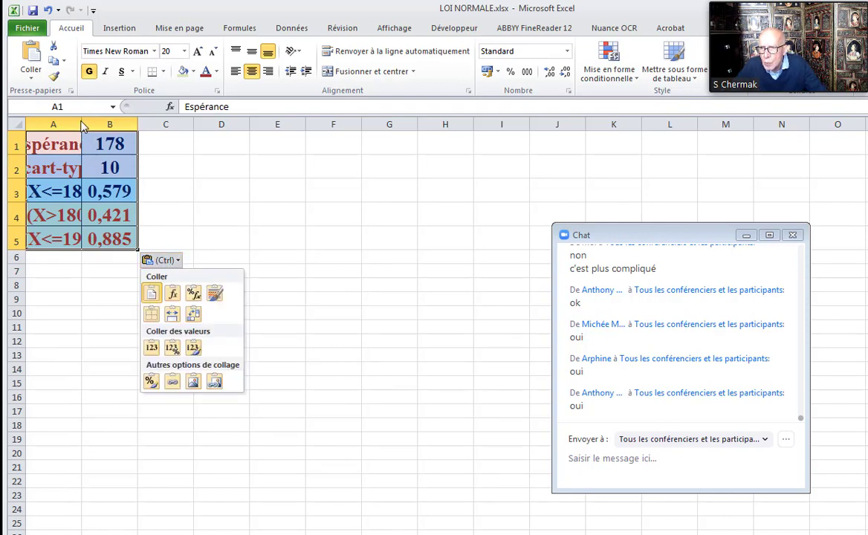
click(165, 261)
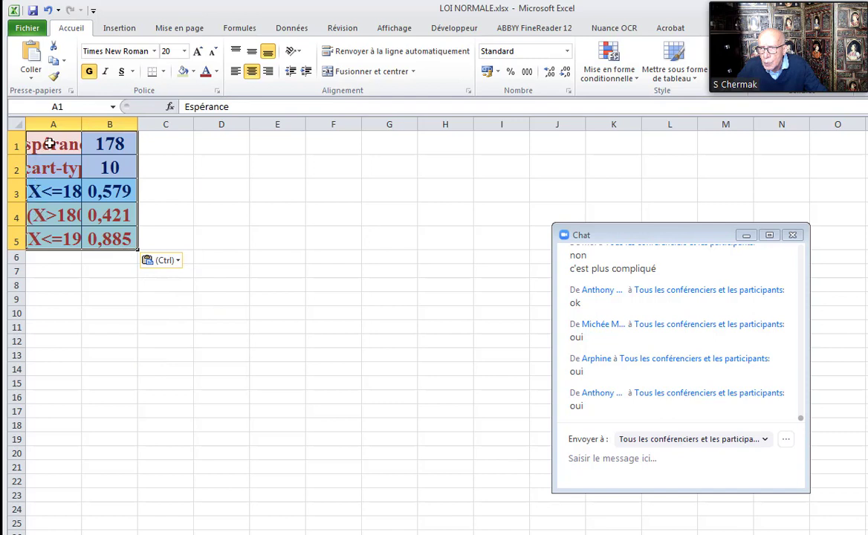
drag(80, 121, 199, 126)
drag(253, 125, 359, 132)
Step: Replace the label in A1 with "Nombre d'épreuves" and widen column A a little more
click(89, 141)
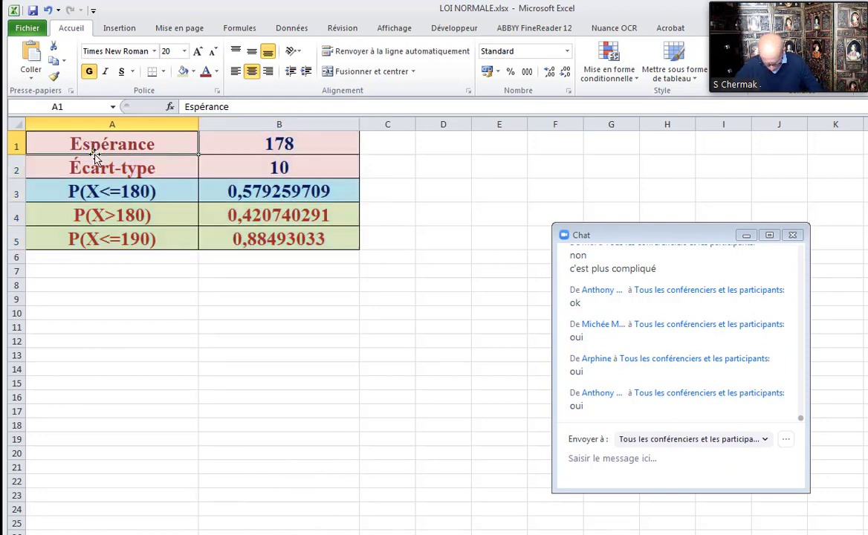
text(Nom)
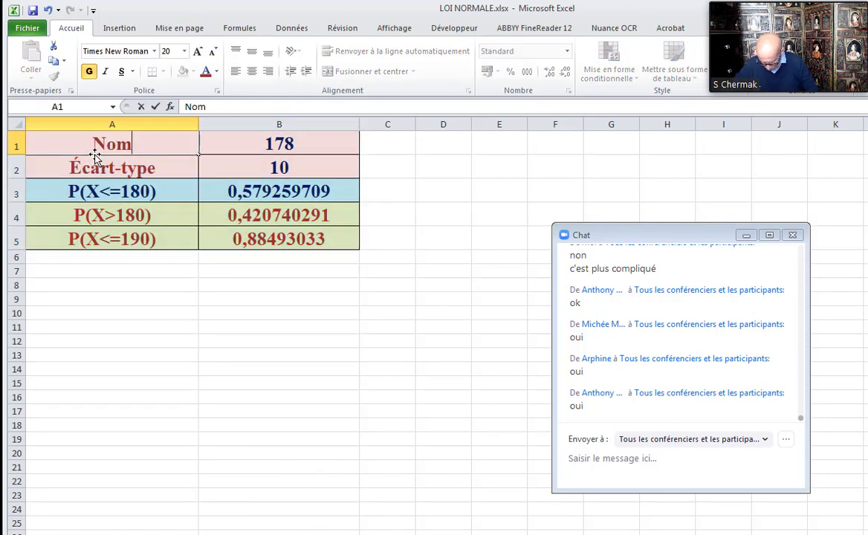
text(bre)
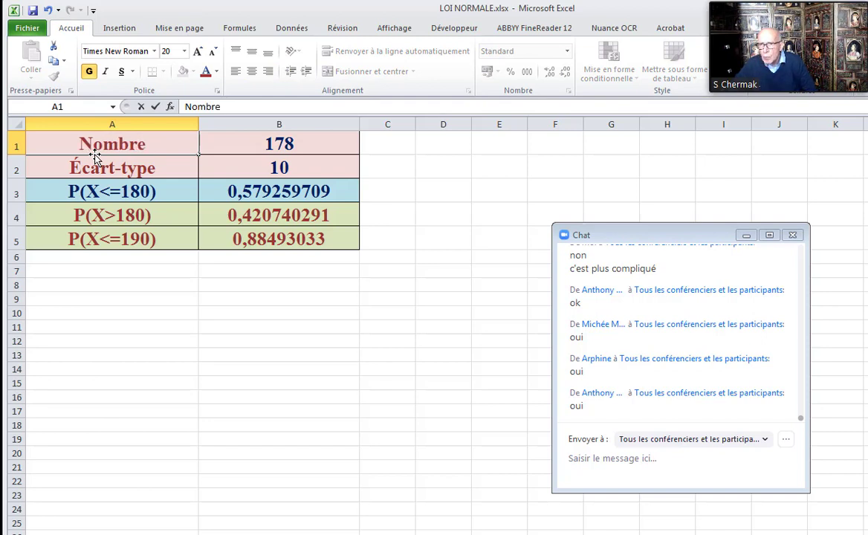
text( d)
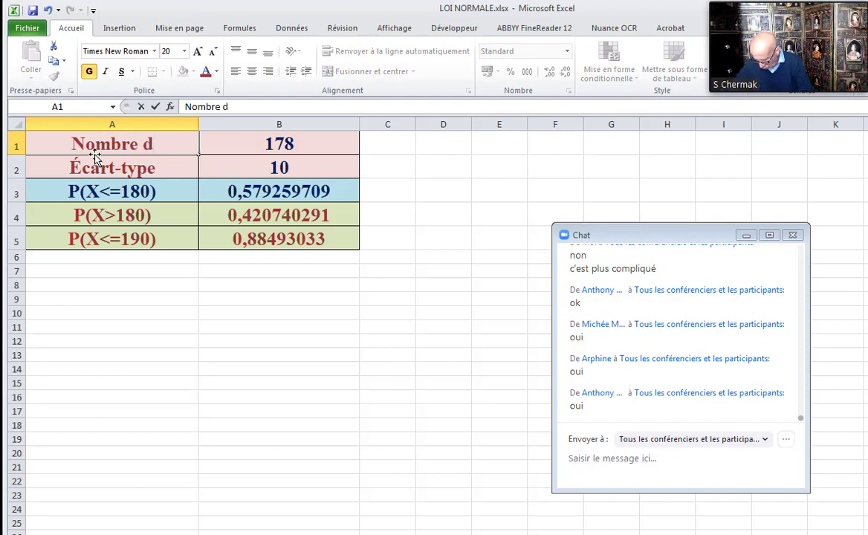
text('ép)
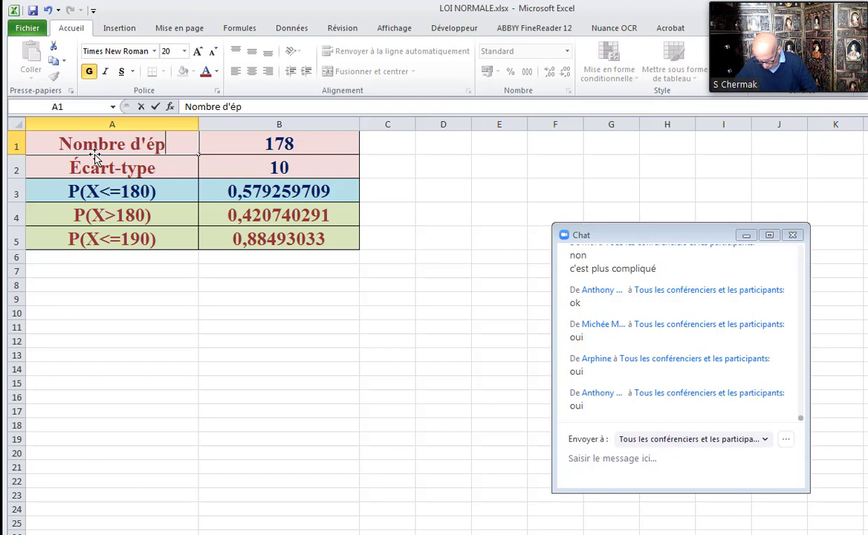
text(reu)
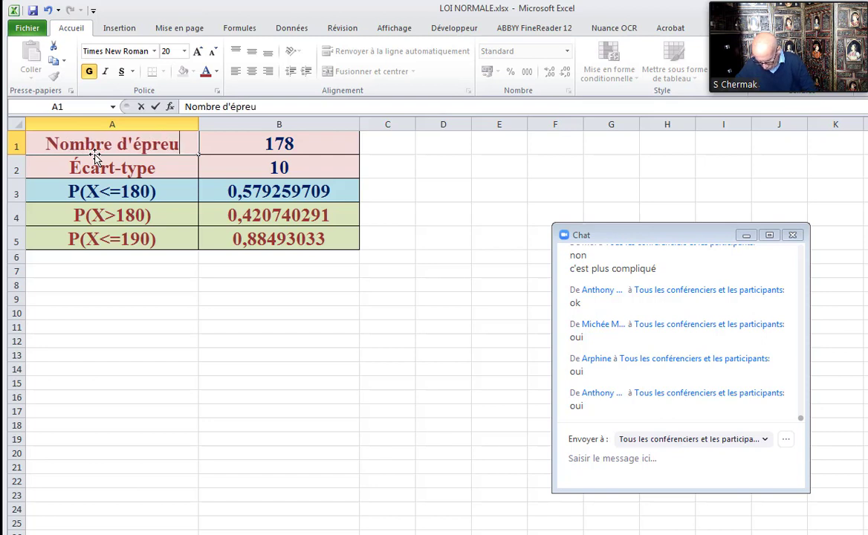
text(b)
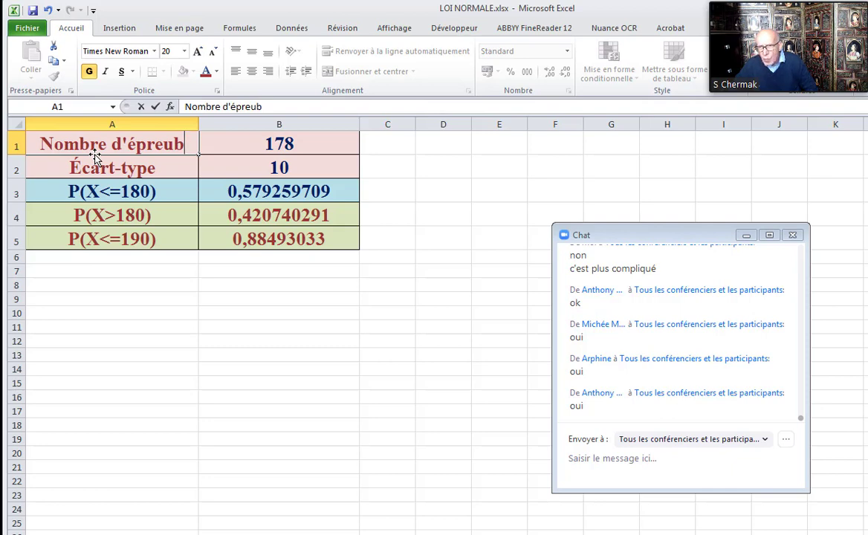
key(BackSpace)
text(ves)
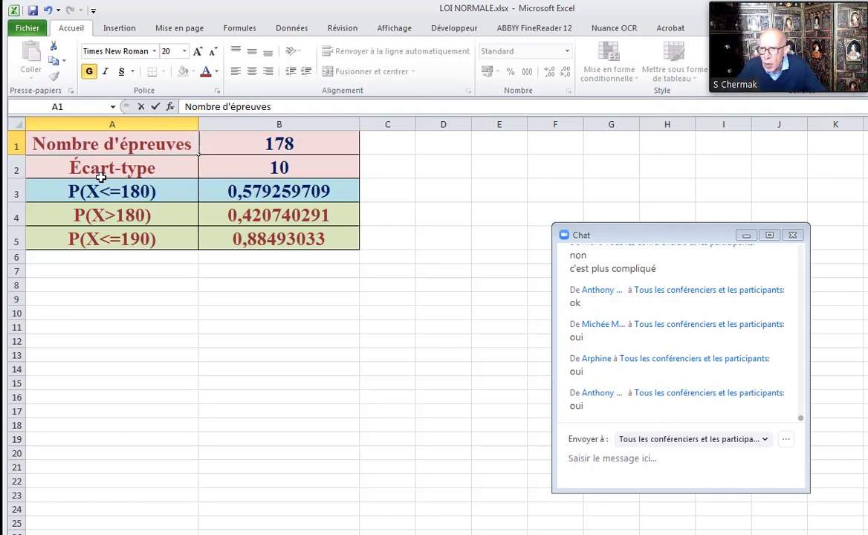
key(Return)
drag(199, 115, 233, 117)
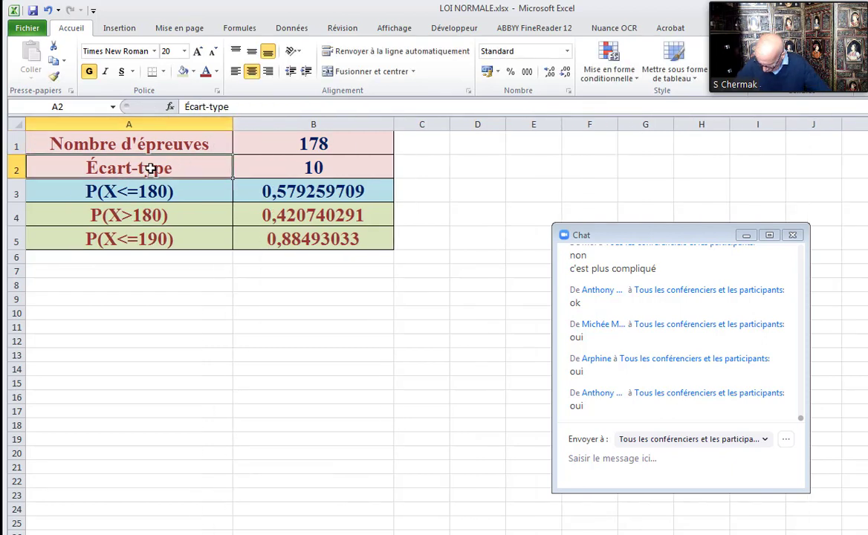
Step: Replace the label in A2 with "Probabilité de succès"
text(Pro)
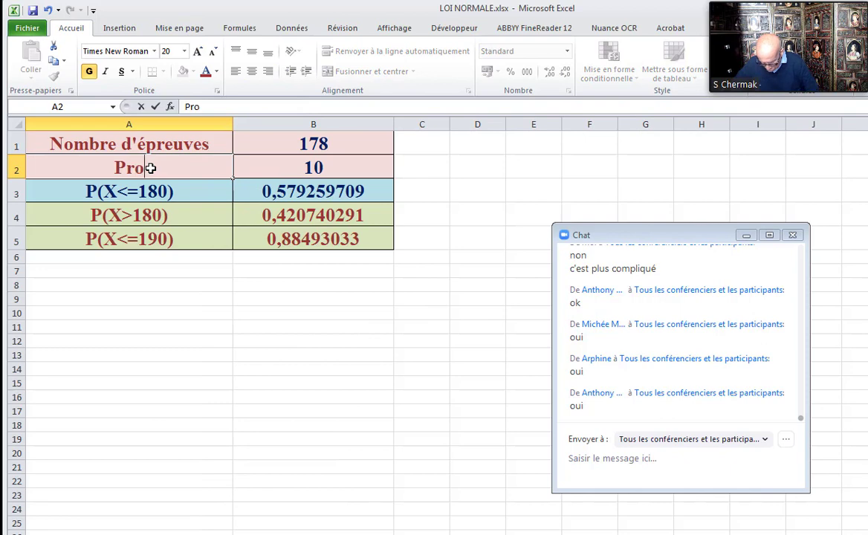
text(babi)
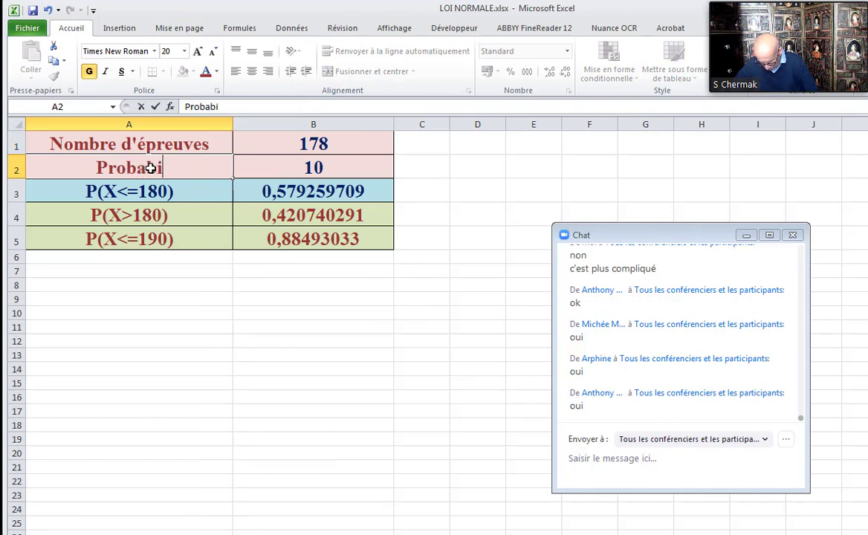
text(li)
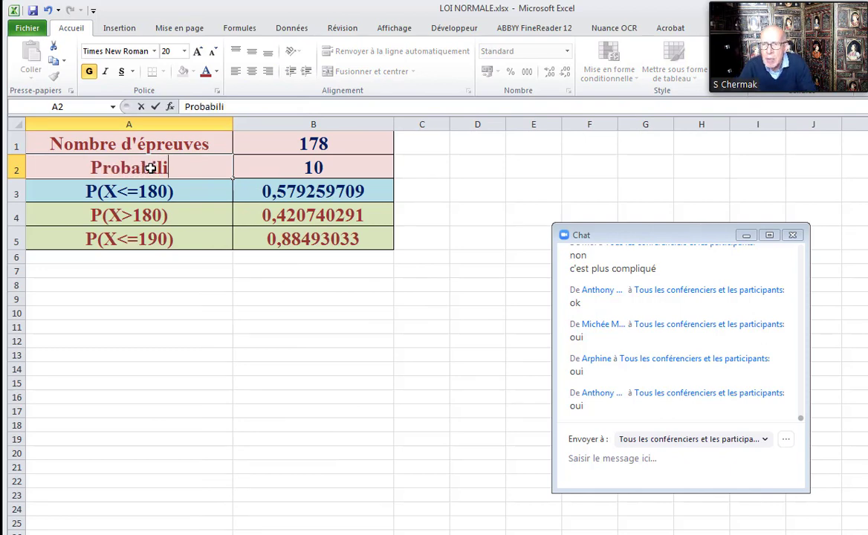
text(té)
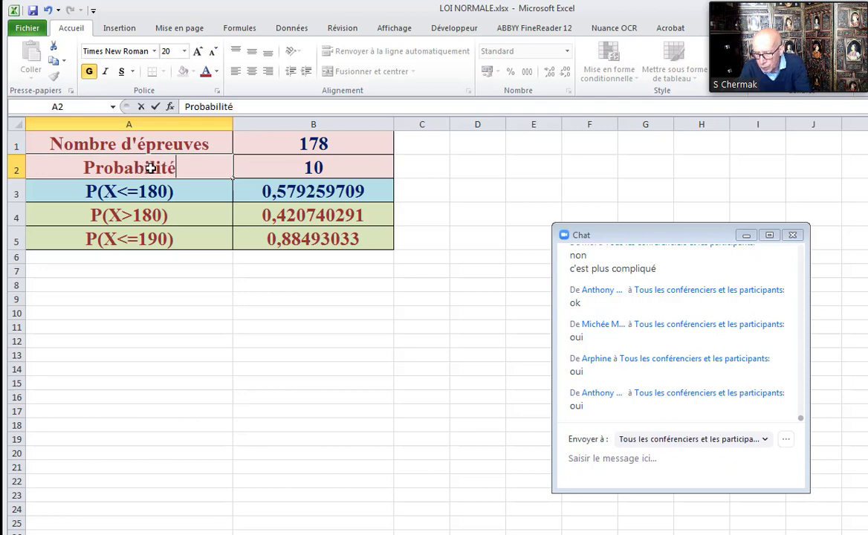
text( s)
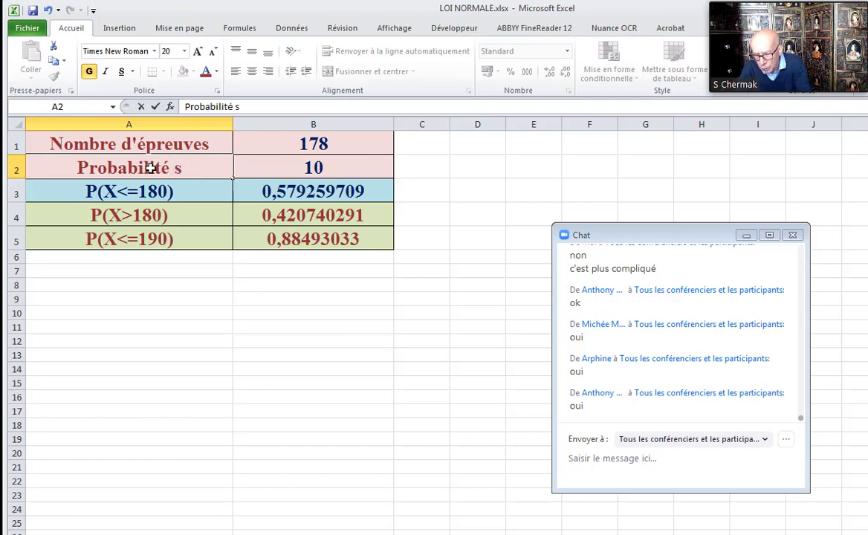
key(BackSpace)
text(de )
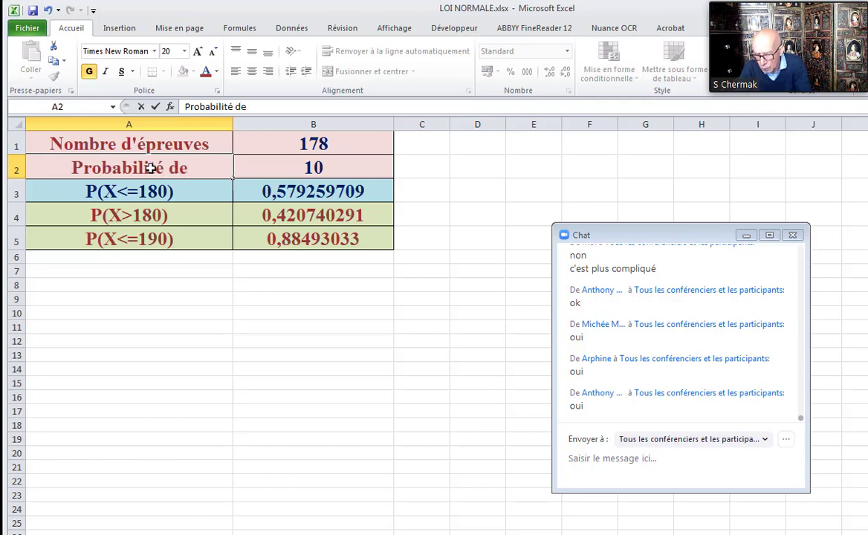
text(succès)
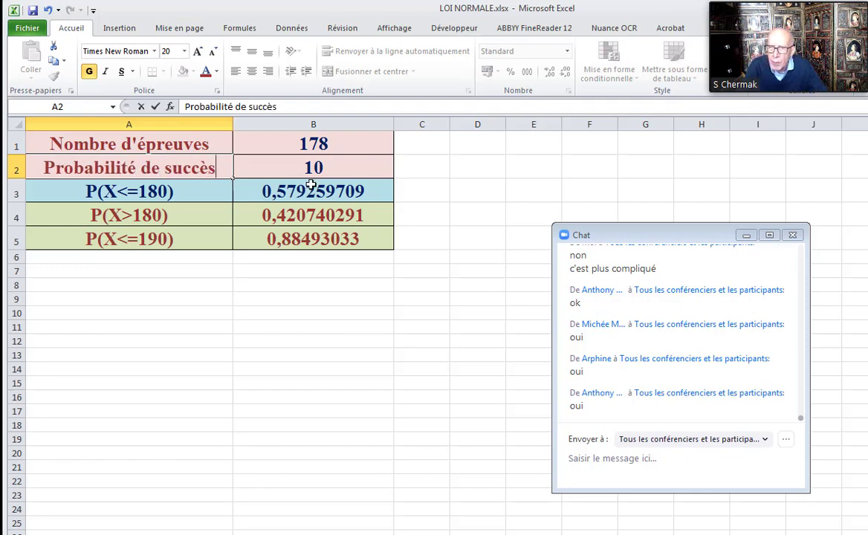
Step: Set the number of trials in B1 to 10 and the success probability in B2 to 0,6
click(321, 141)
text(10)
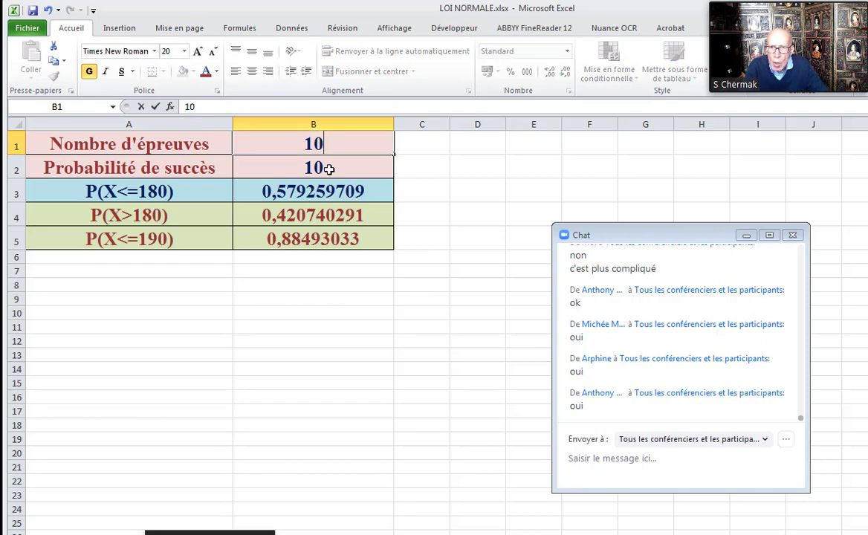
key(Return)
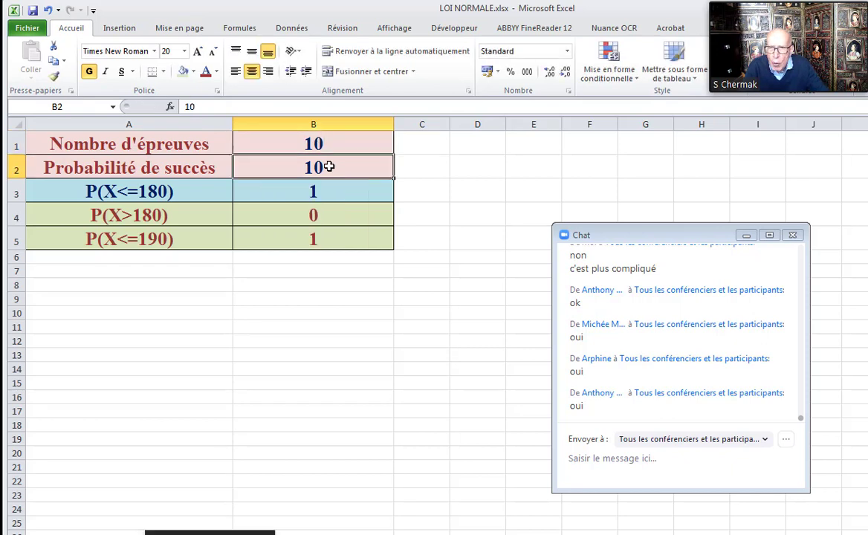
text(0,)
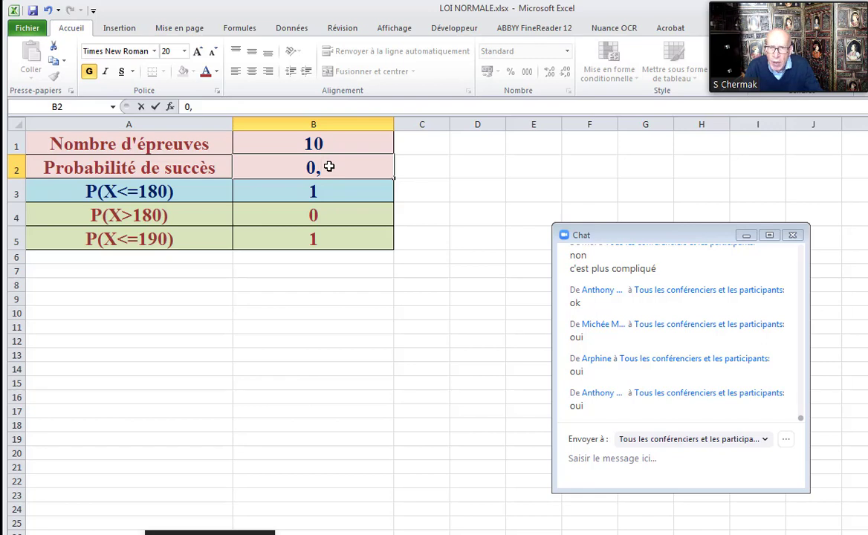
text(6)
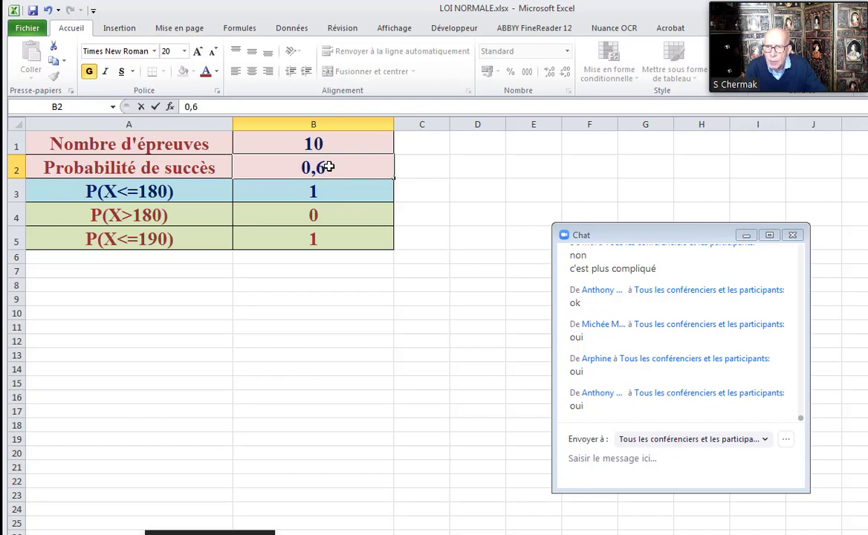
Step: Clear the copied normal distribution results from cells B3 to B5
click(144, 192)
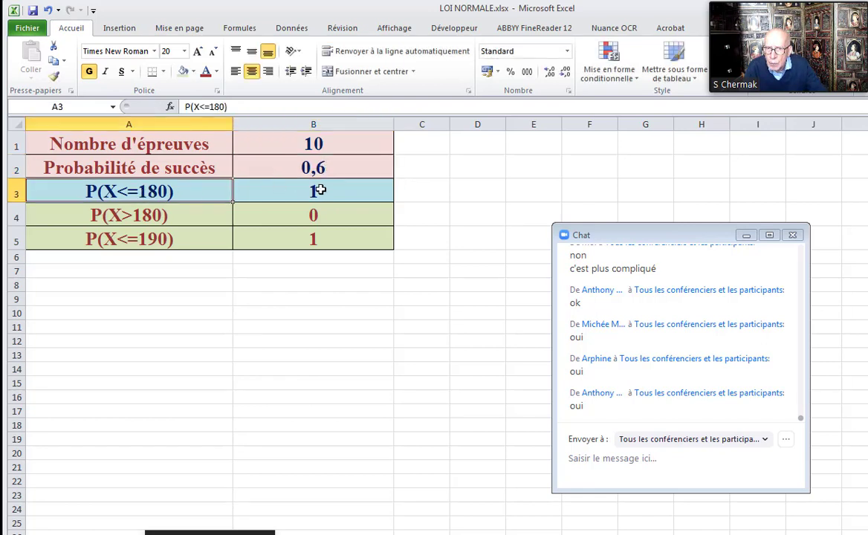
drag(316, 192, 328, 236)
key(Delete)
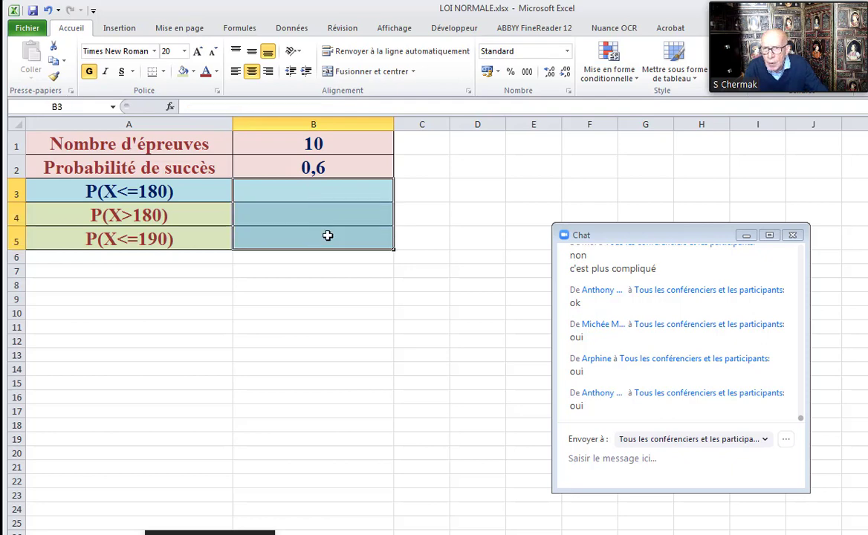
Step: Replace the label in A3 with "P(X=0)"
click(149, 192)
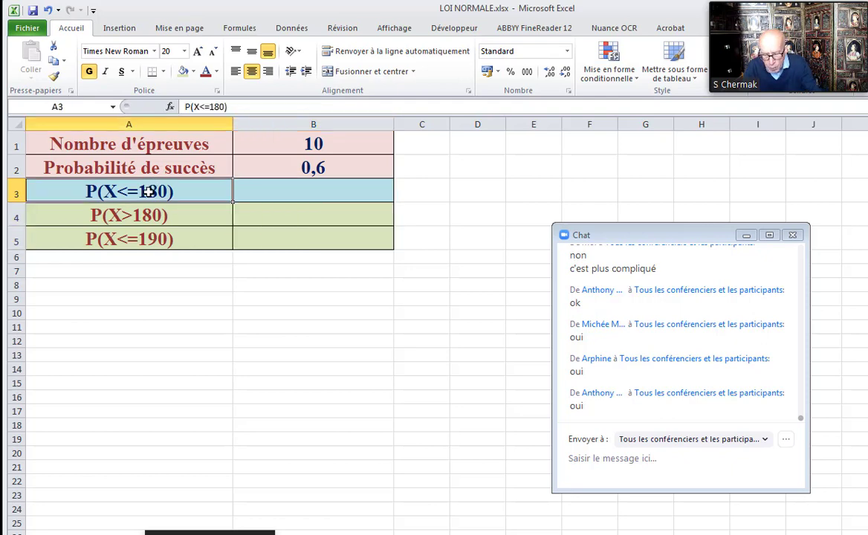
text(P()
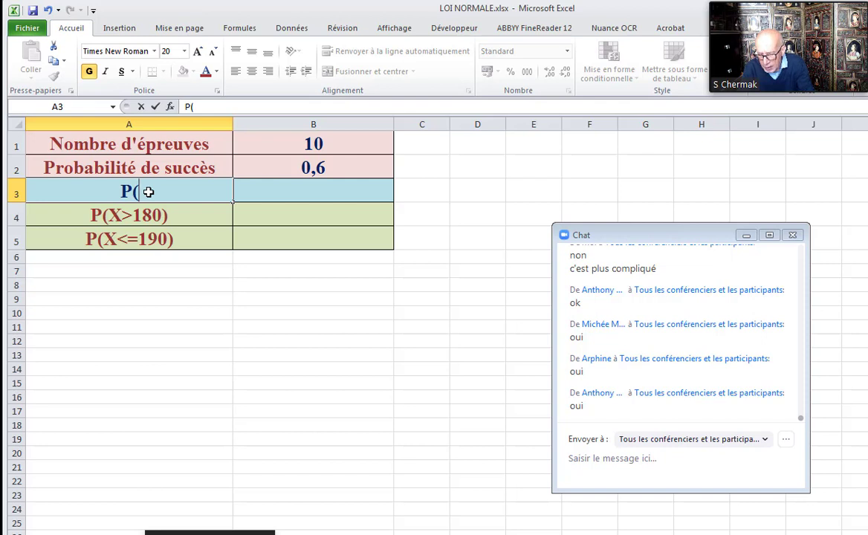
text(x=)
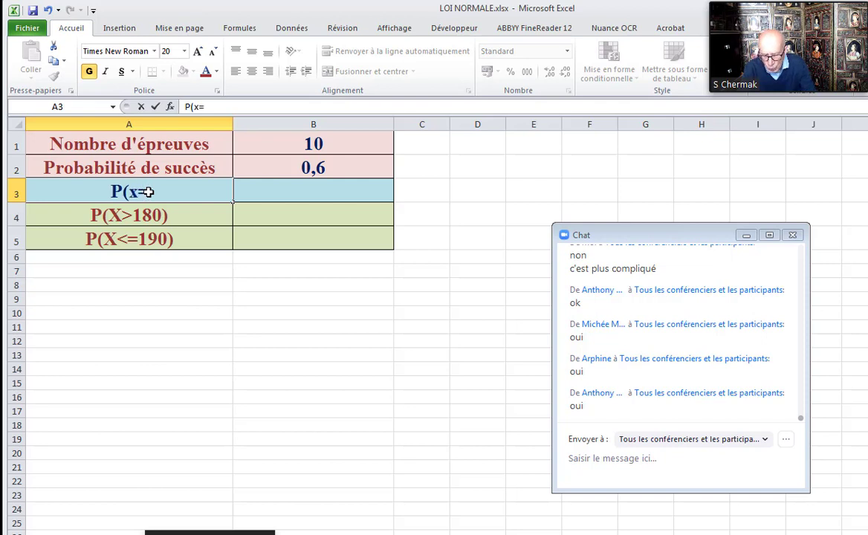
key(BackSpace)
key(BackSpace)
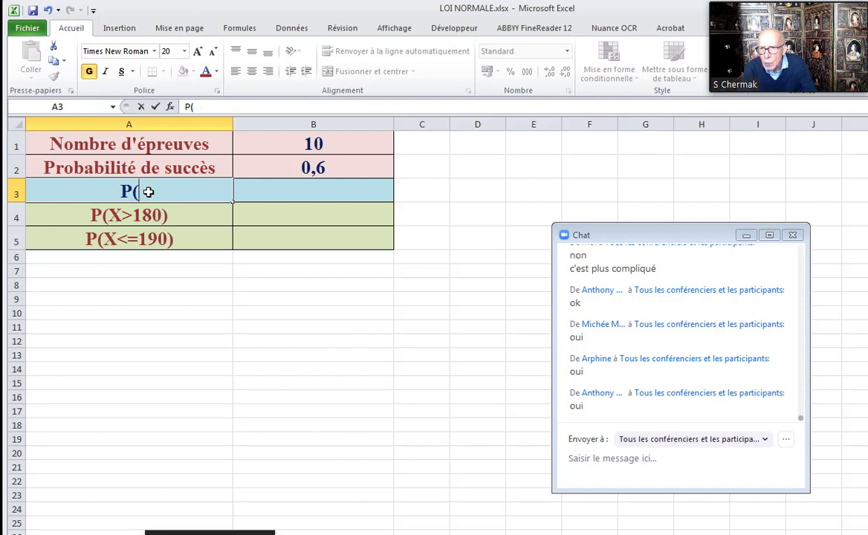
text(X=)
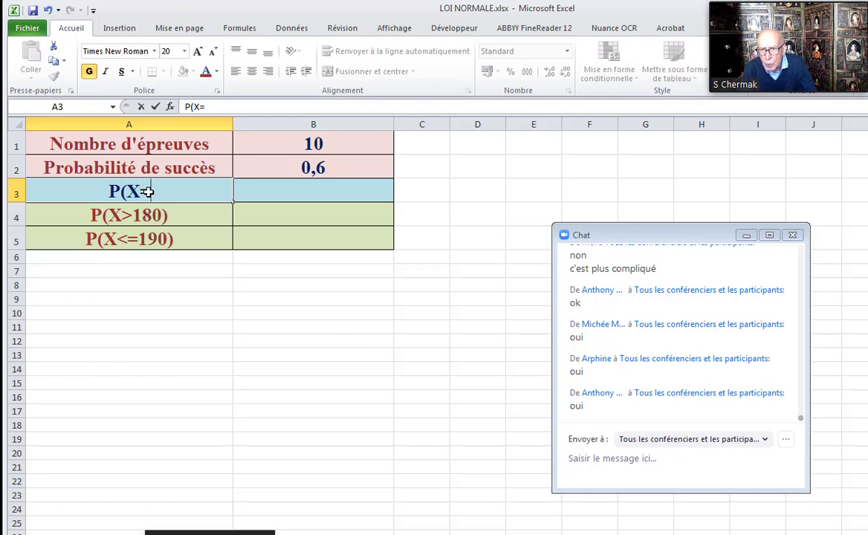
text(0))
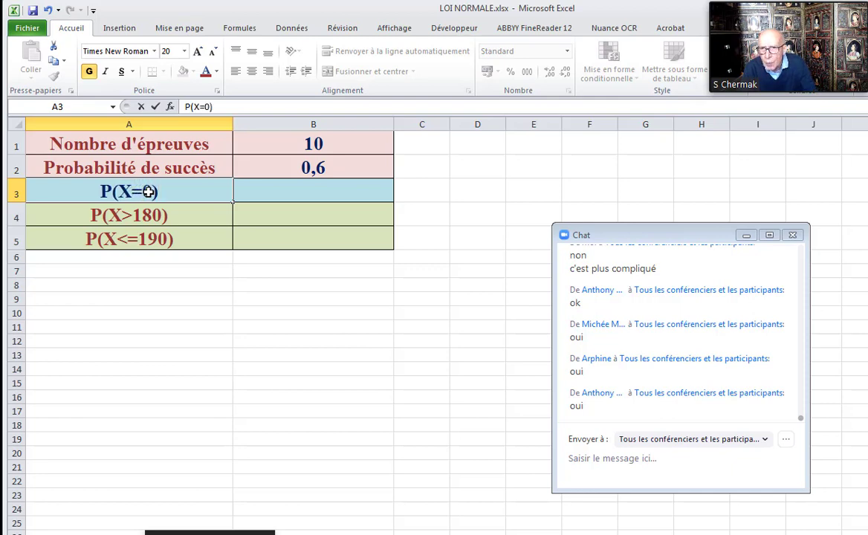
key(Return)
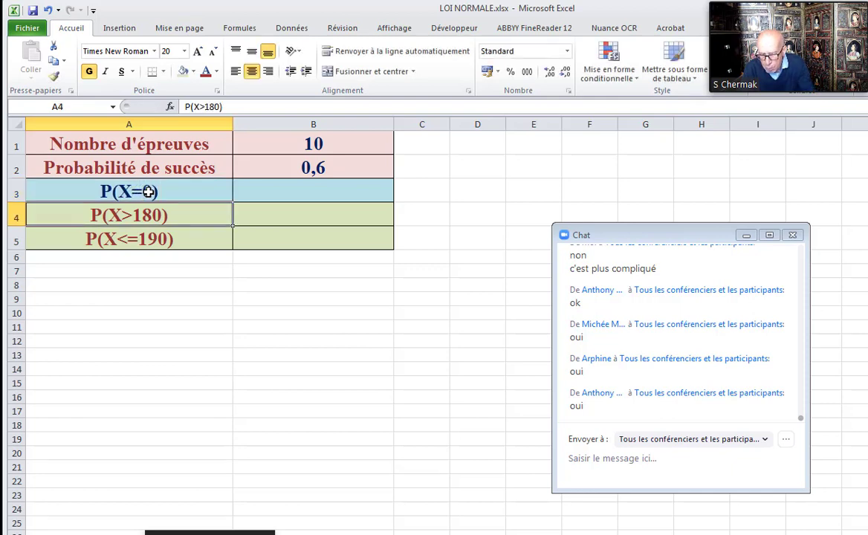
Step: Replace the label in A4 with "P(X=10)"
text(P()
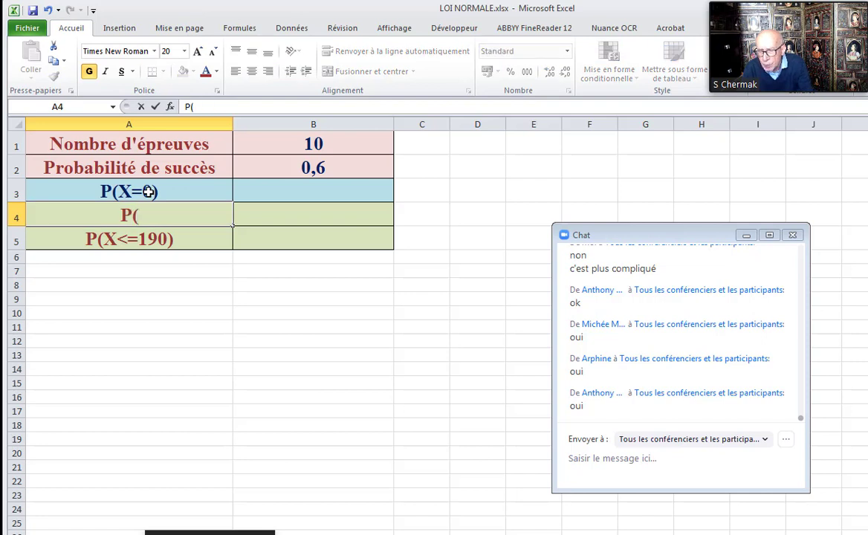
text(X)
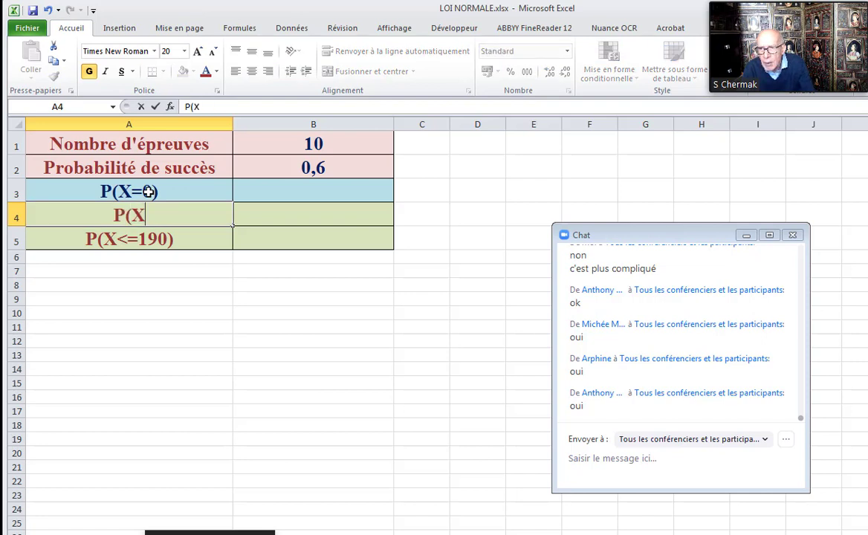
text(=)
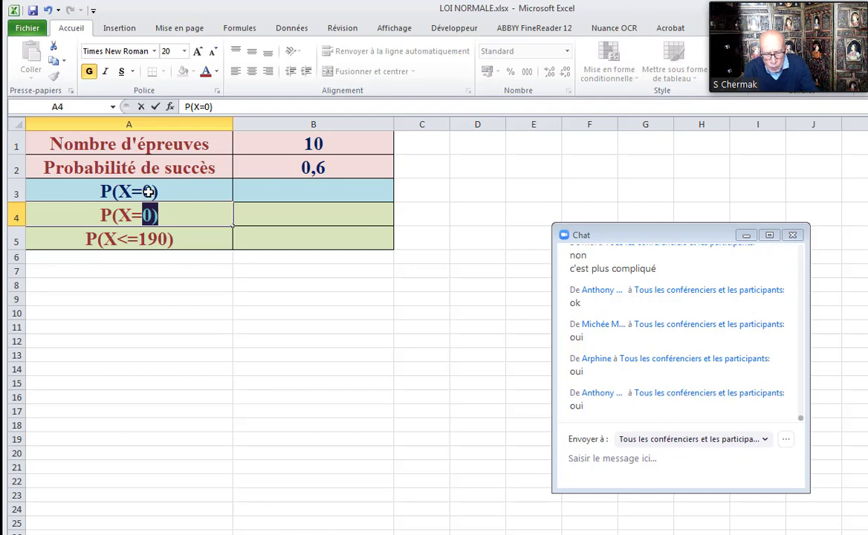
text(=)
key(BackSpace)
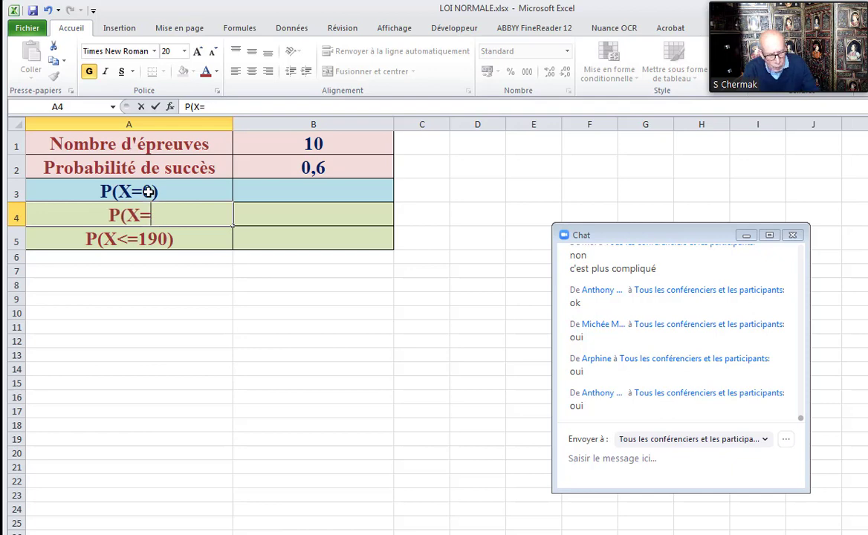
text(10))
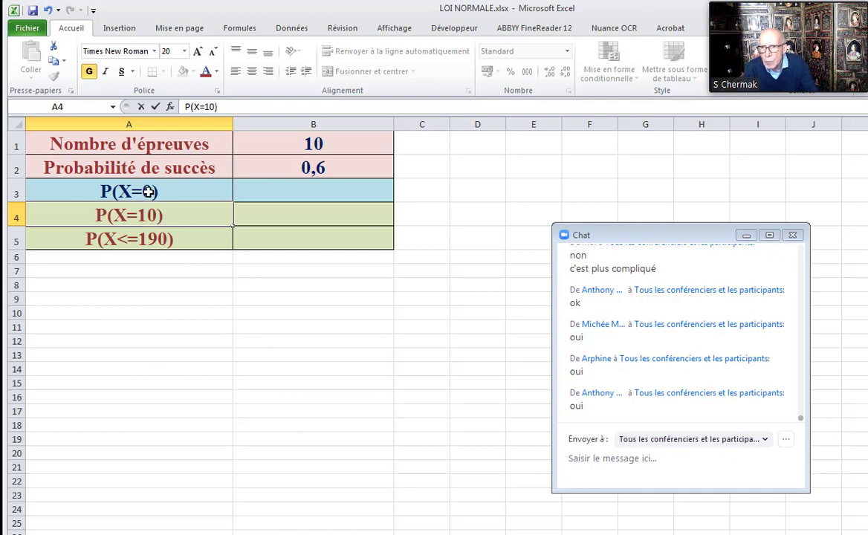
key(Return)
Step: Replace the label in A5 with "P(X=1)"
text(P)
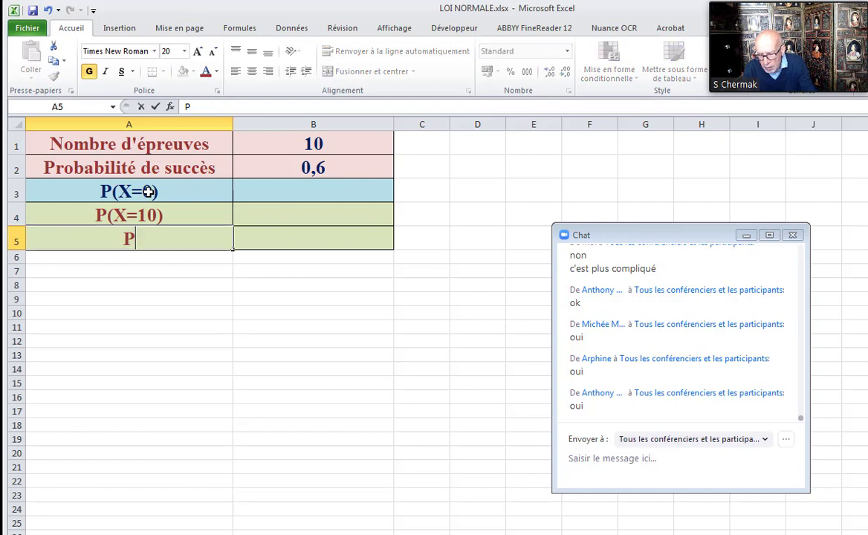
text((X)
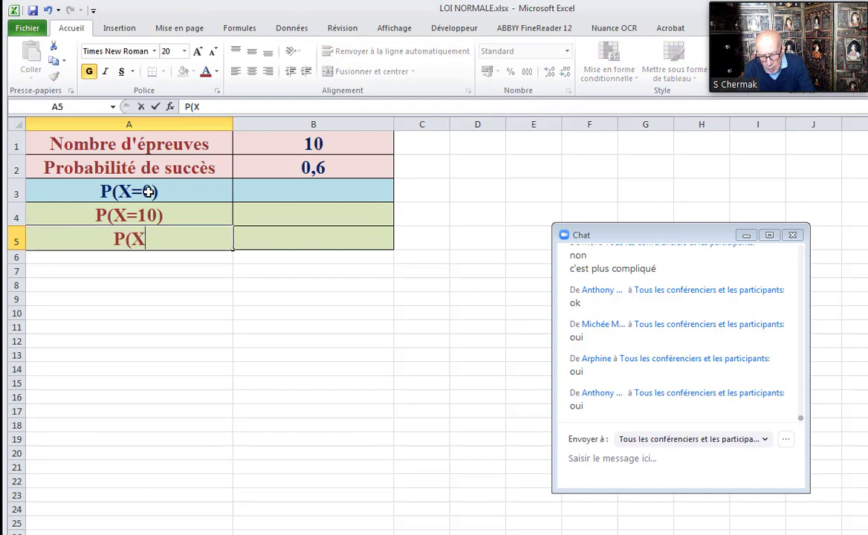
text(=10)
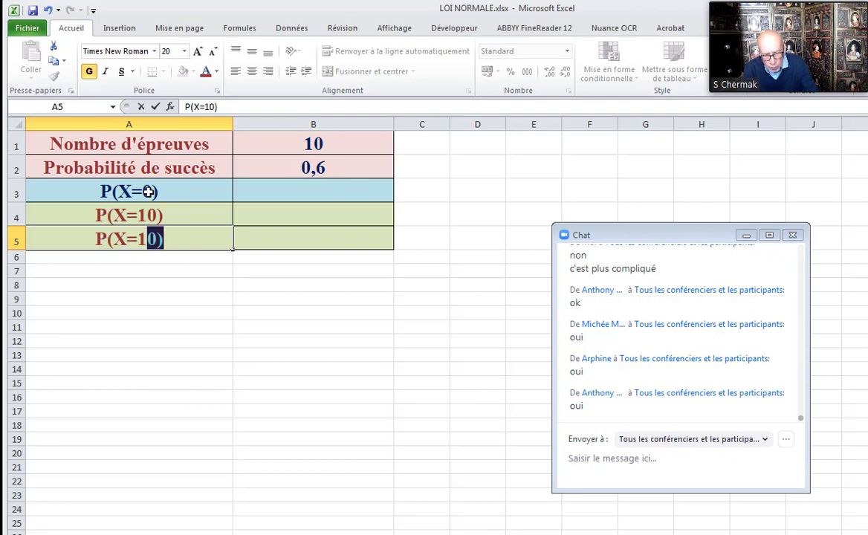
key(BackSpace)
text())
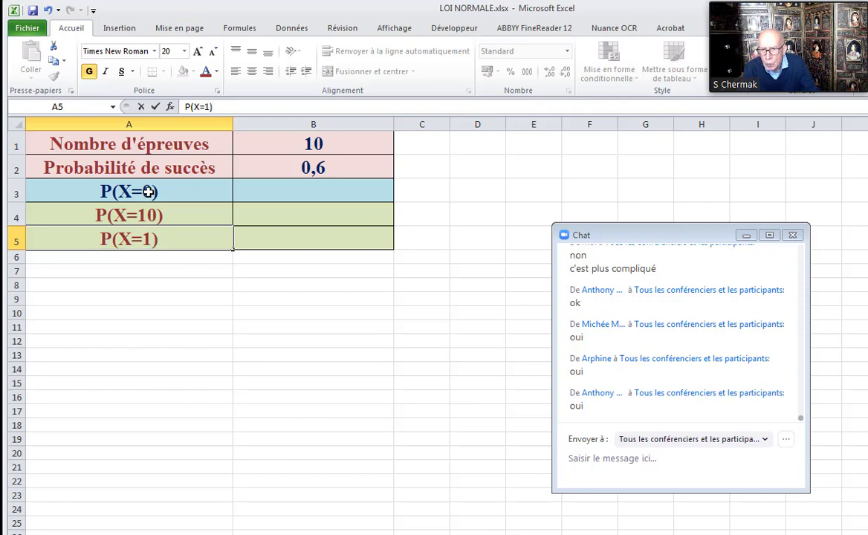
key(Up)
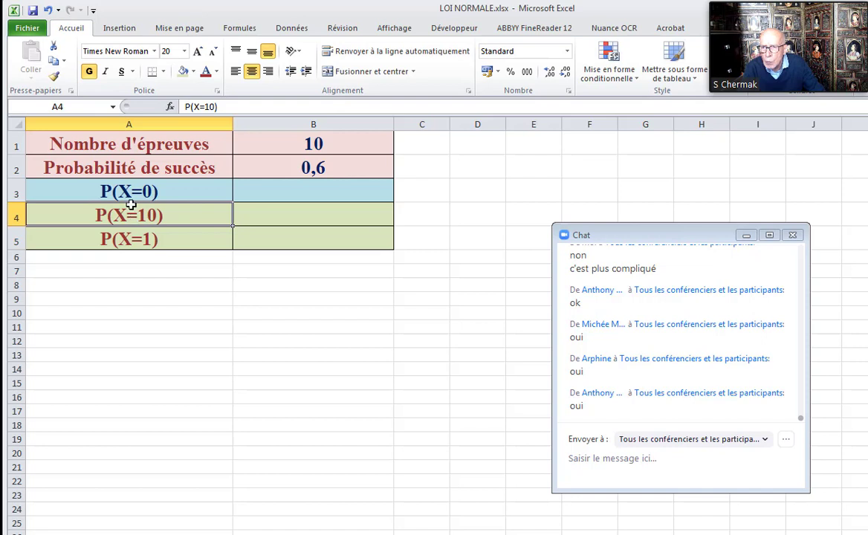
Step: Extend the table by copying cells A4:B5 into rows 6 and 7
drag(135, 218, 348, 257)
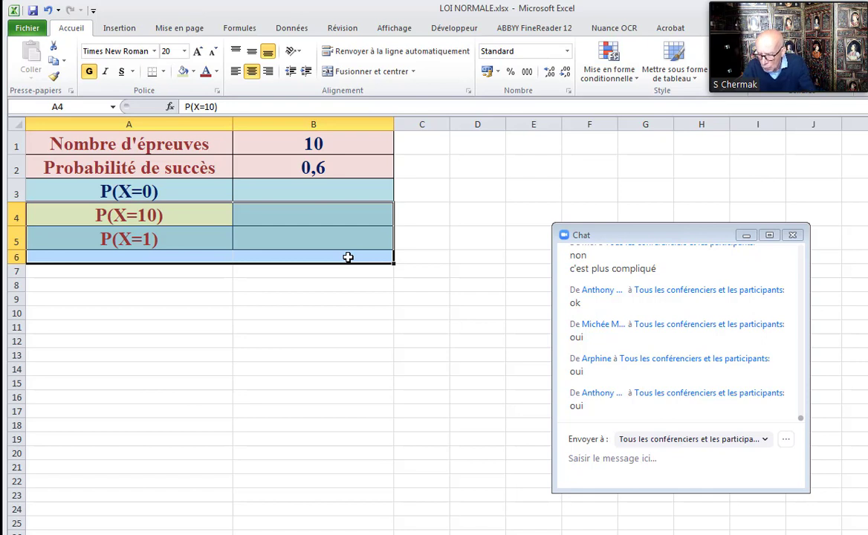
drag(218, 210, 274, 251)
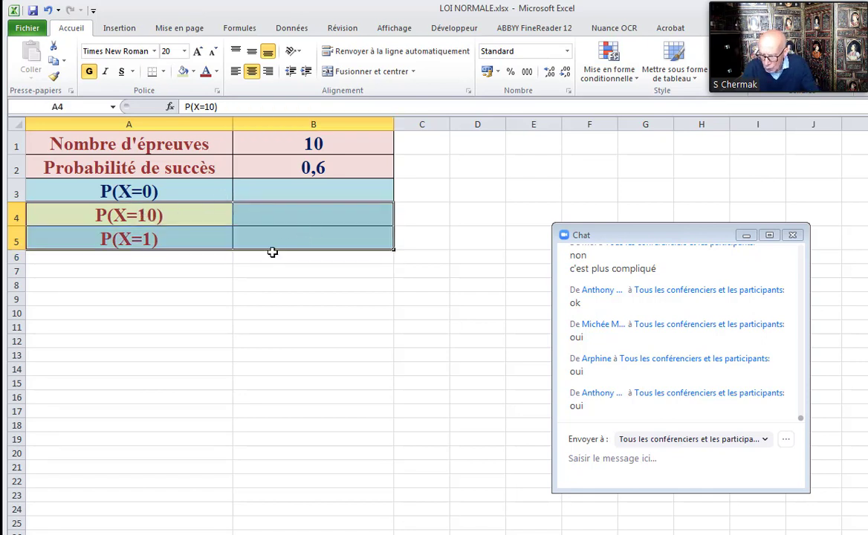
key(ctrl+c)
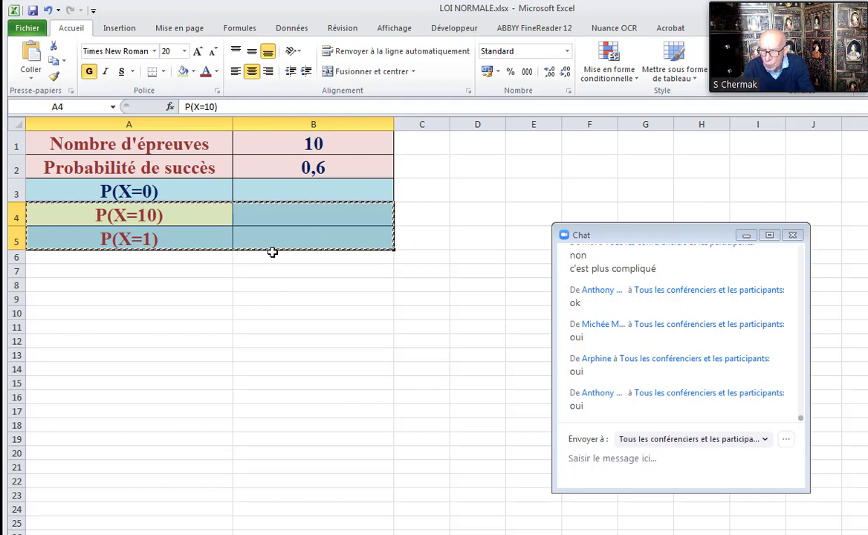
click(90, 258)
key(ctrl+v)
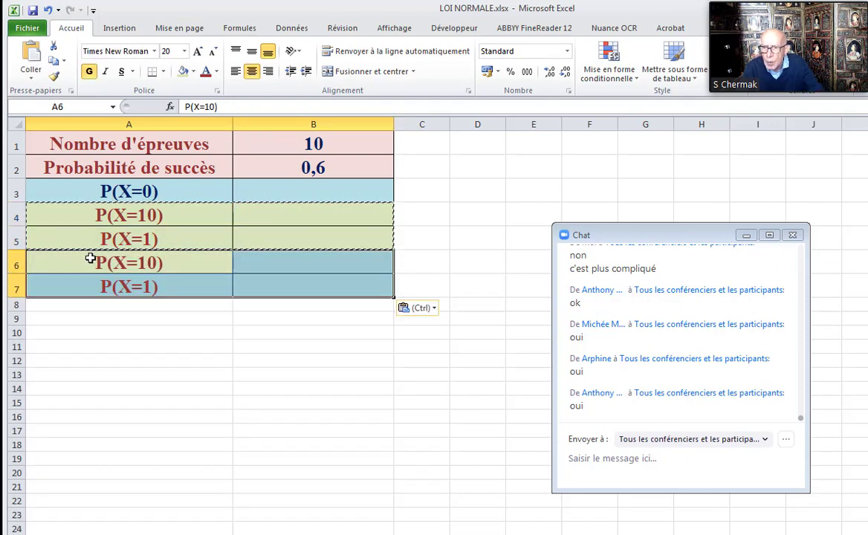
Step: Change the copied labels to "P(X=2)" in A6 and "P(X=3)" in A7
double_click(136, 262)
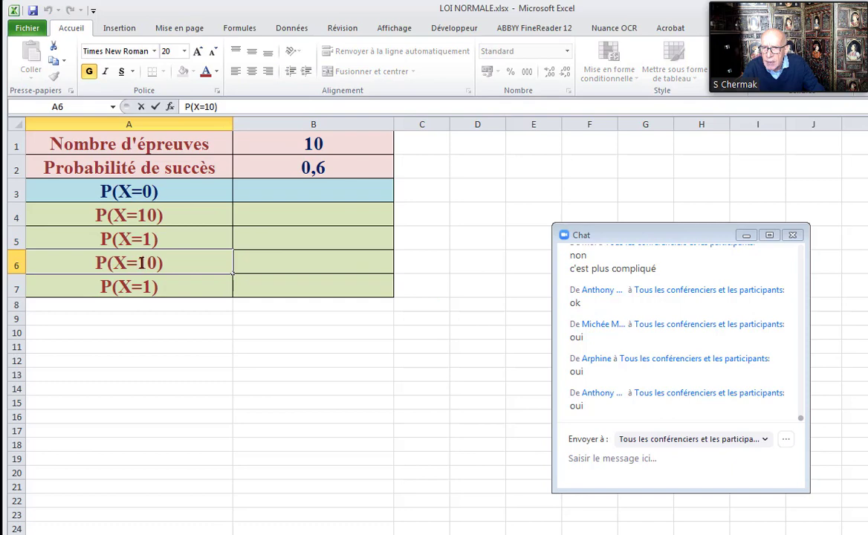
drag(134, 262, 153, 262)
text(2)
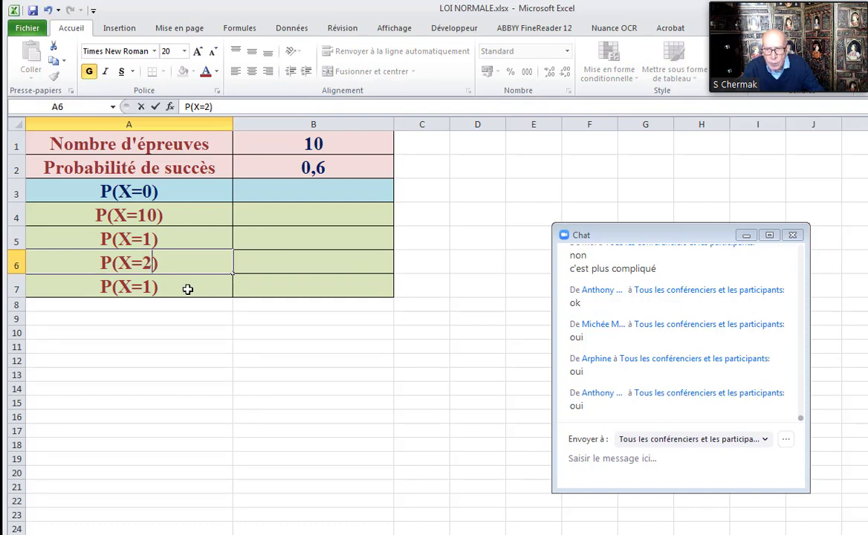
click(142, 288)
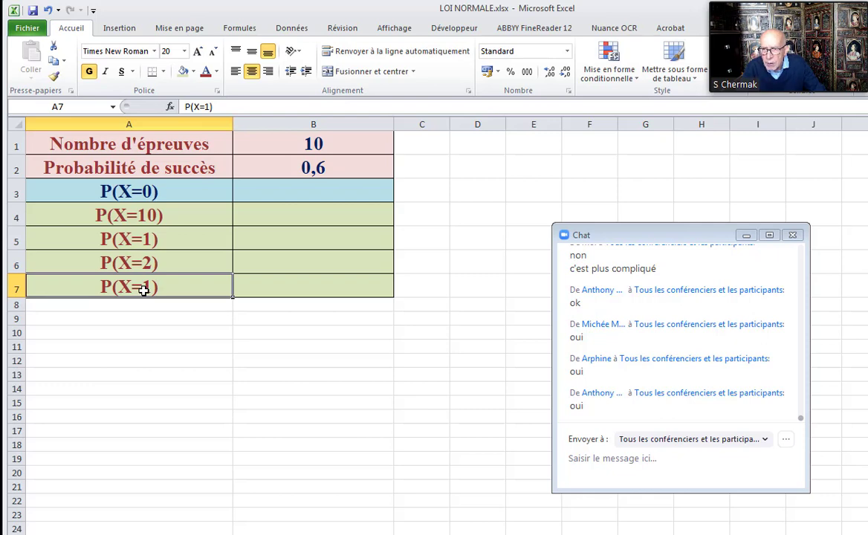
double_click(145, 289)
drag(144, 287, 150, 288)
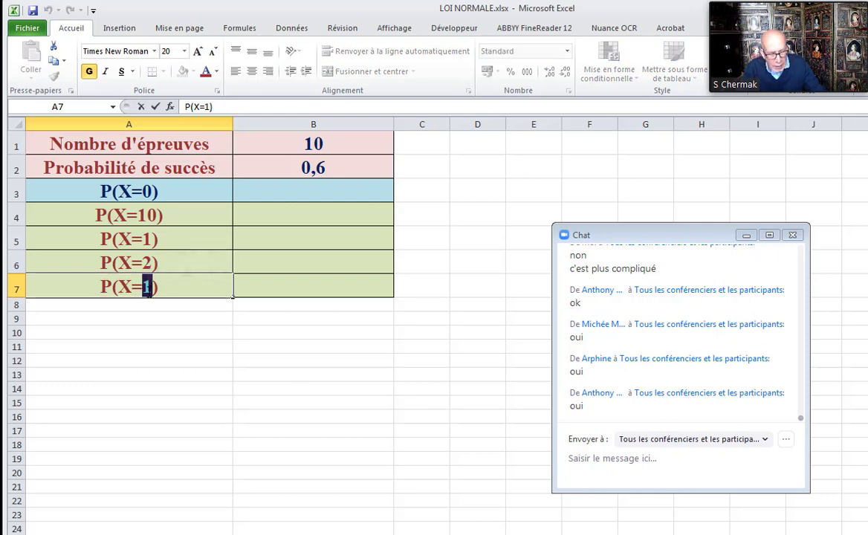
text(3)
click(95, 304)
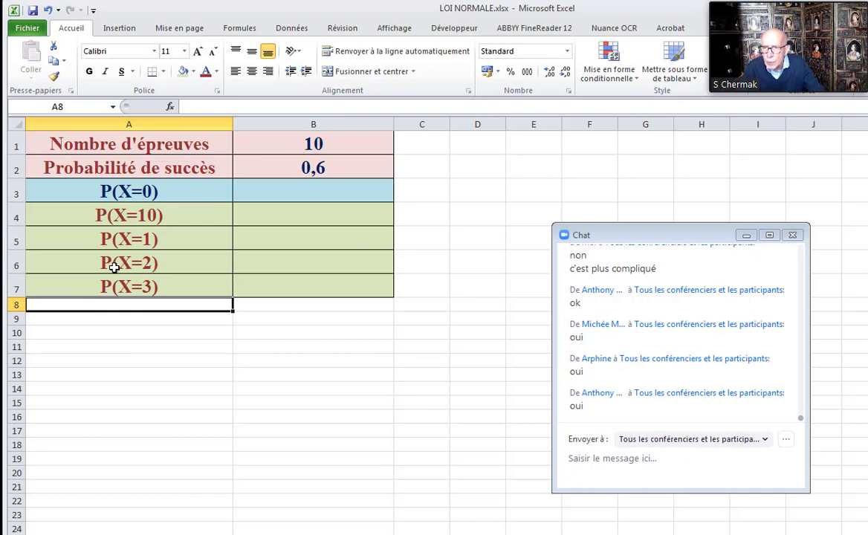
Step: Extend the table by copying cells A6:B7 into rows 8 and 9
click(47, 278)
drag(52, 263, 371, 285)
key(ctrl+c)
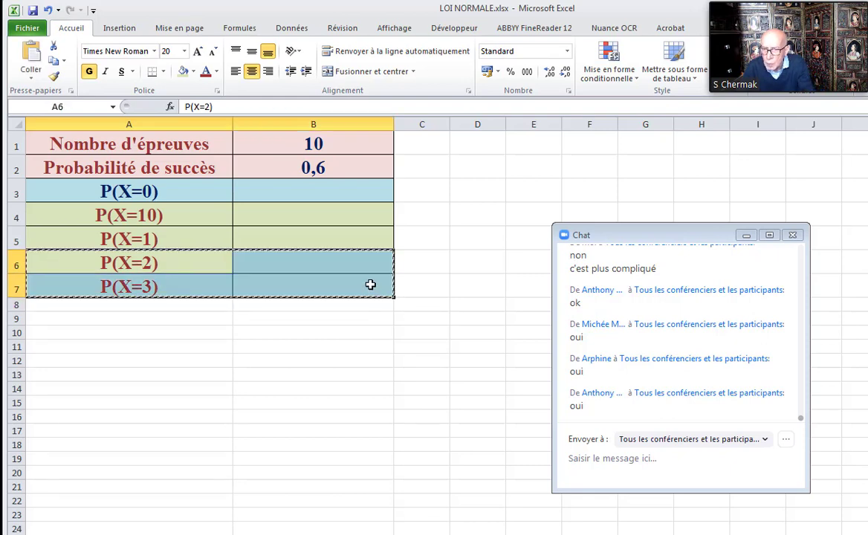
click(151, 306)
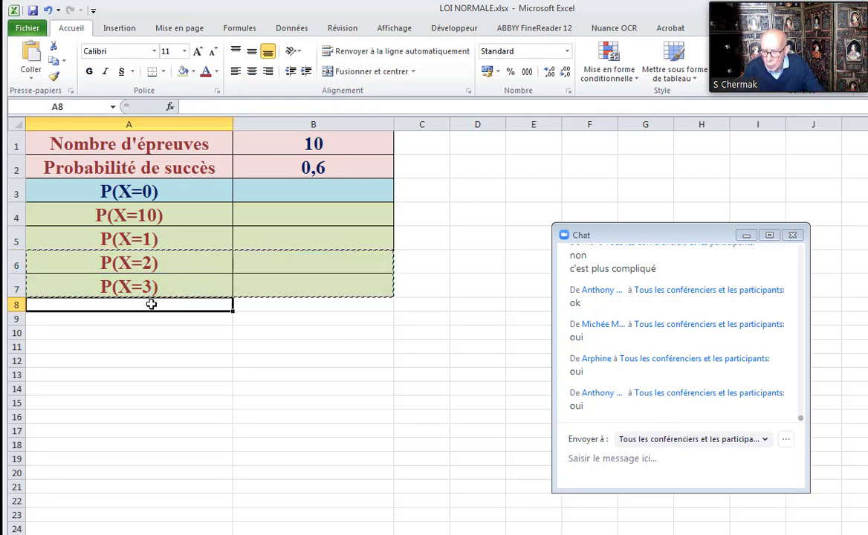
key(ctrl+v)
Step: Change the equals sign in the A8 label to "<=" so it reads "P(X<=2)"
double_click(137, 311)
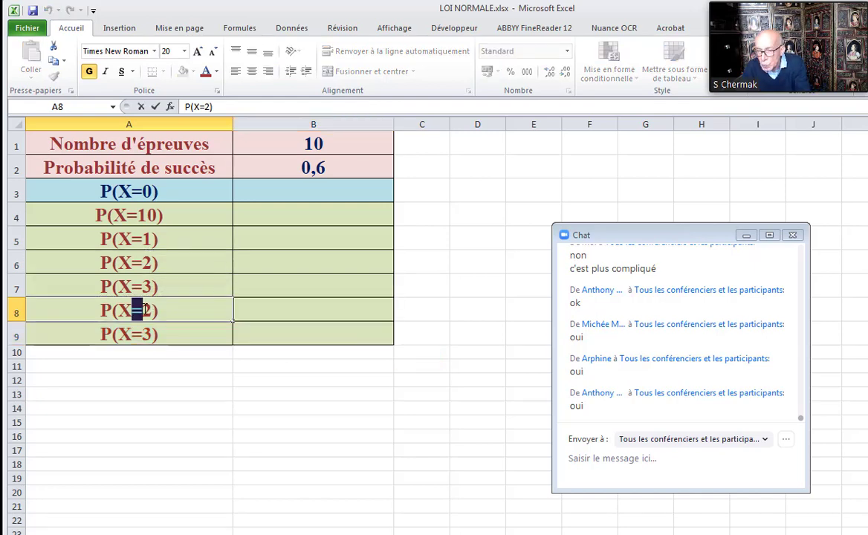
text(>)
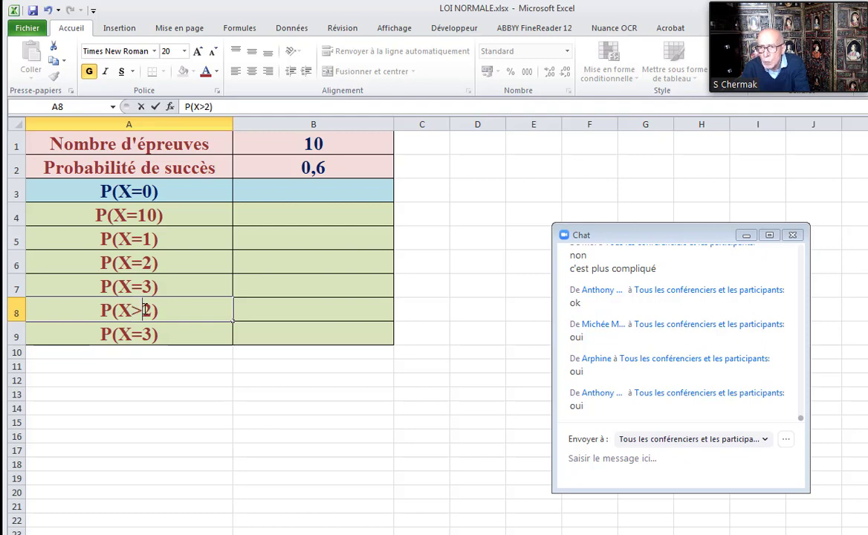
key(BackSpace)
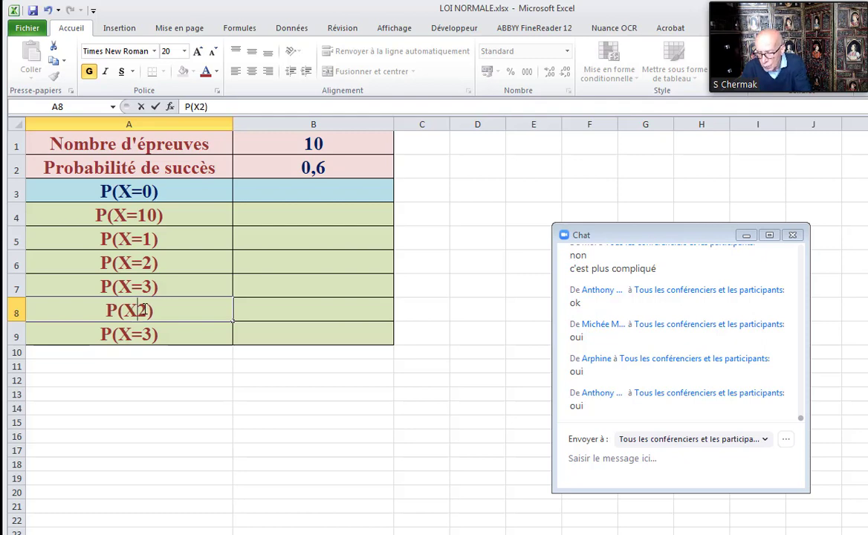
text(<)
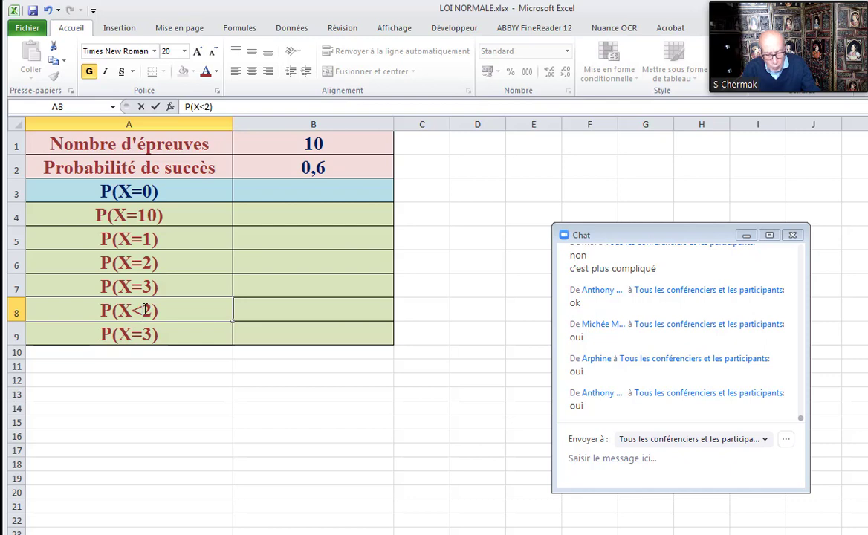
text(=)
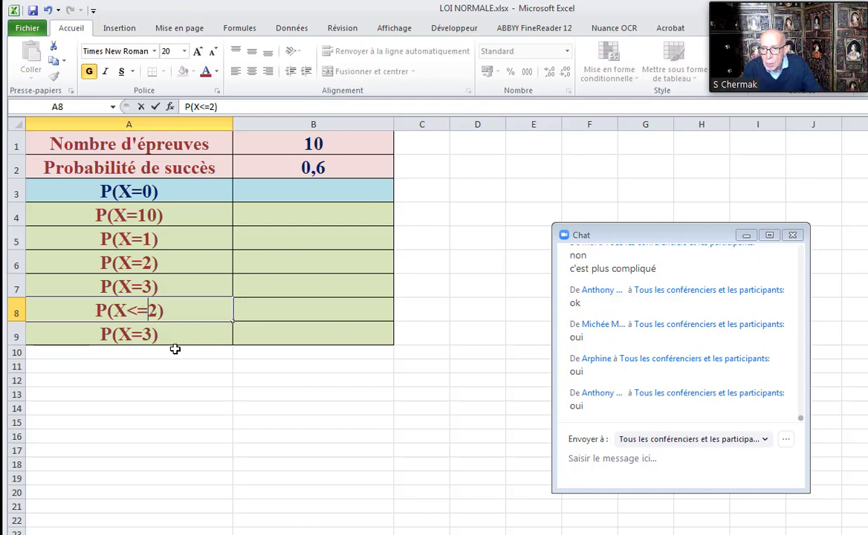
Step: Change the label in A9 so it reads "P(X<2)"
click(148, 334)
double_click(144, 334)
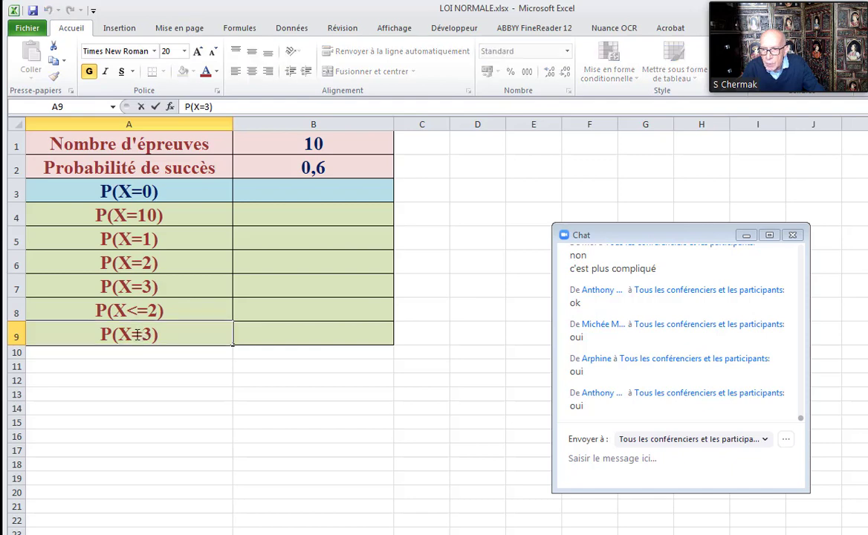
drag(142, 335, 132, 334)
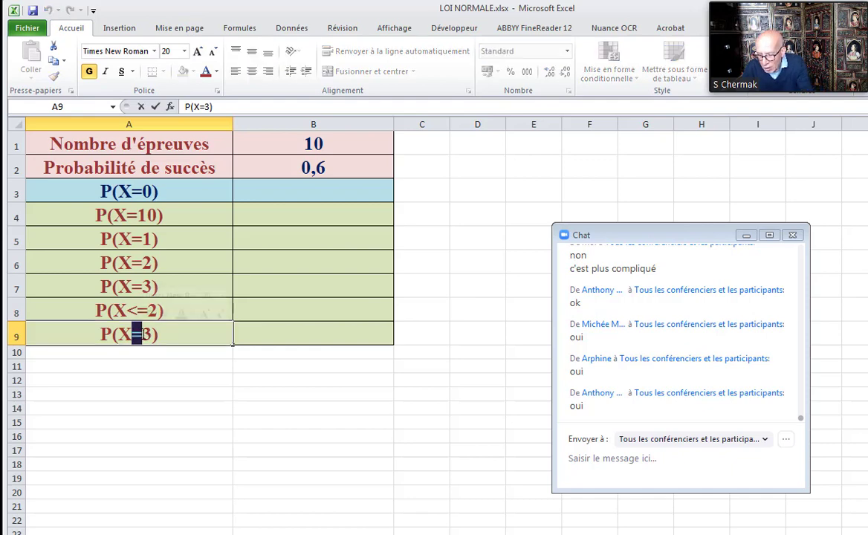
text(<2)
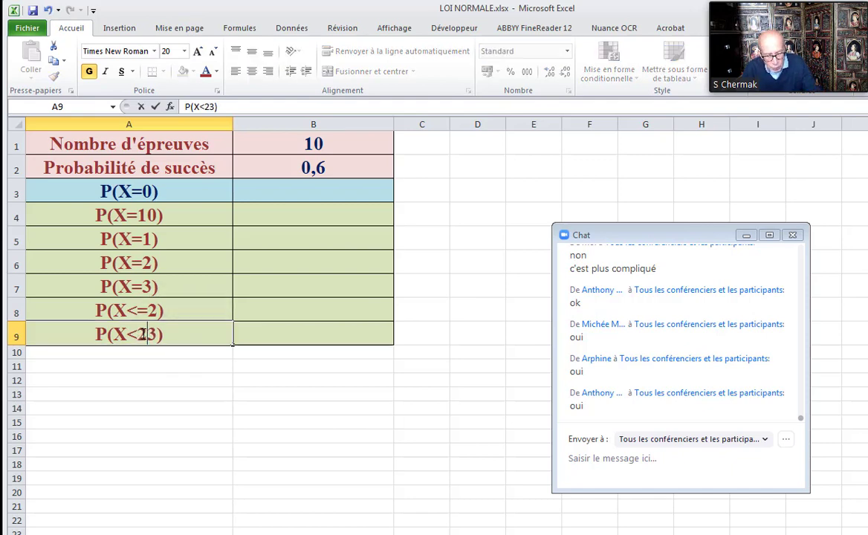
text())
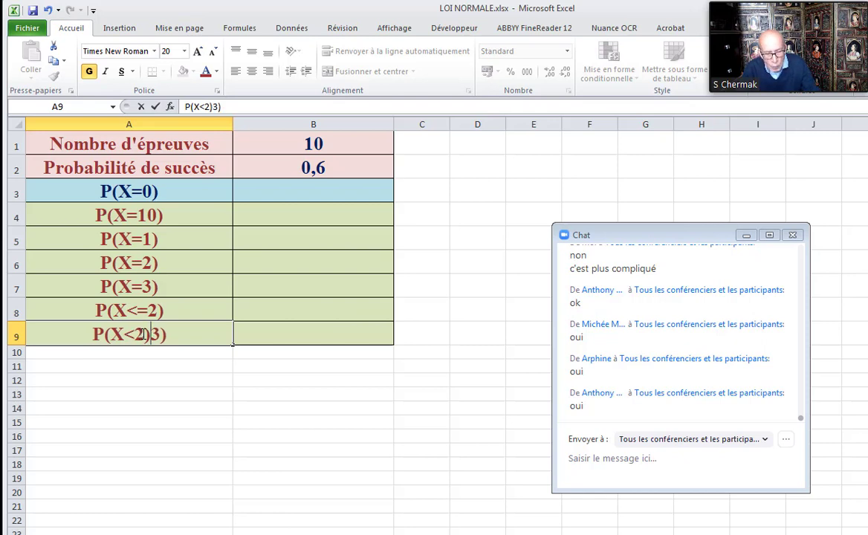
key(End)
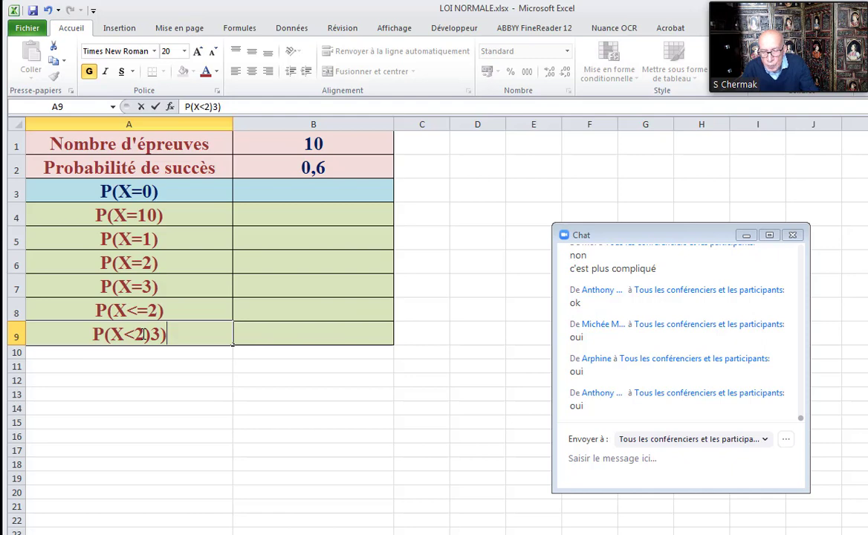
key(BackSpace)
key(BackSpace)
click(323, 407)
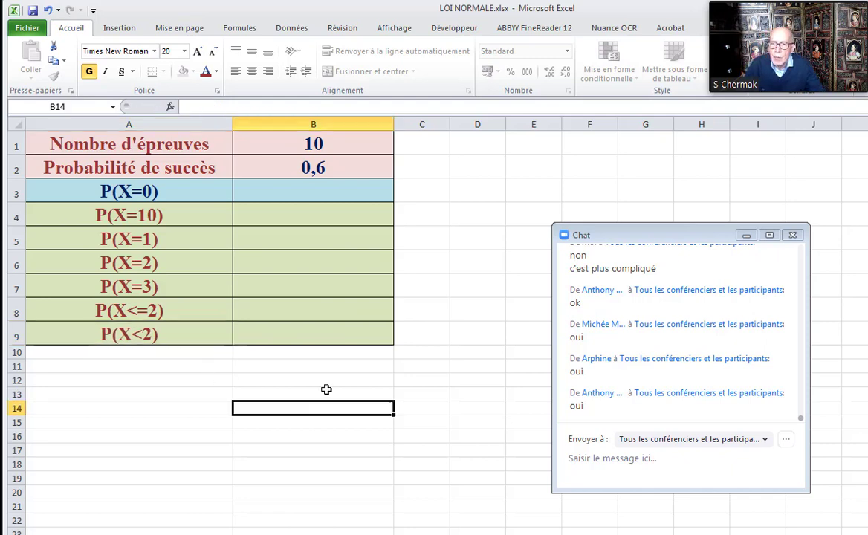
click(430, 222)
text(0)
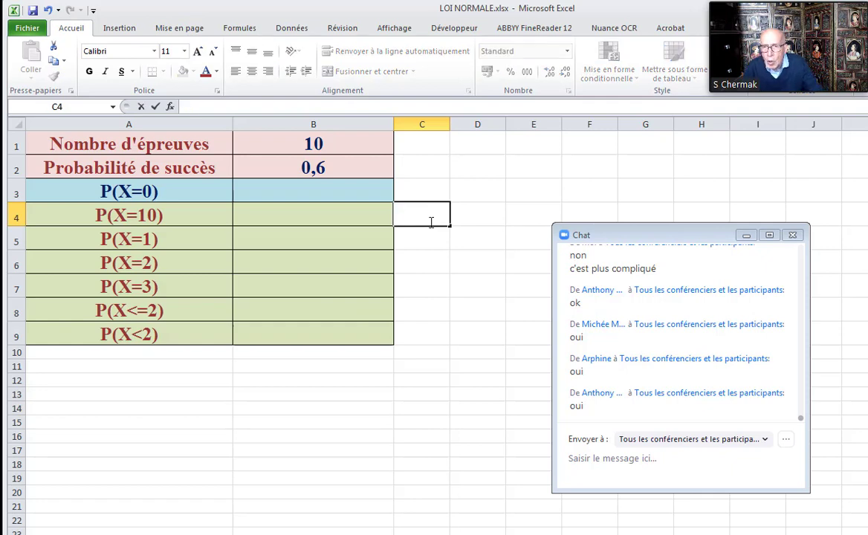
click(304, 332)
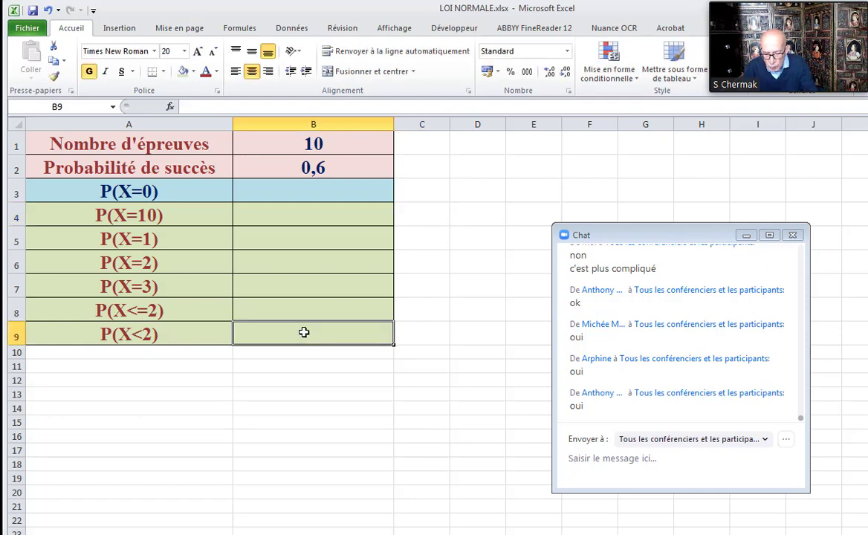
text(OK)
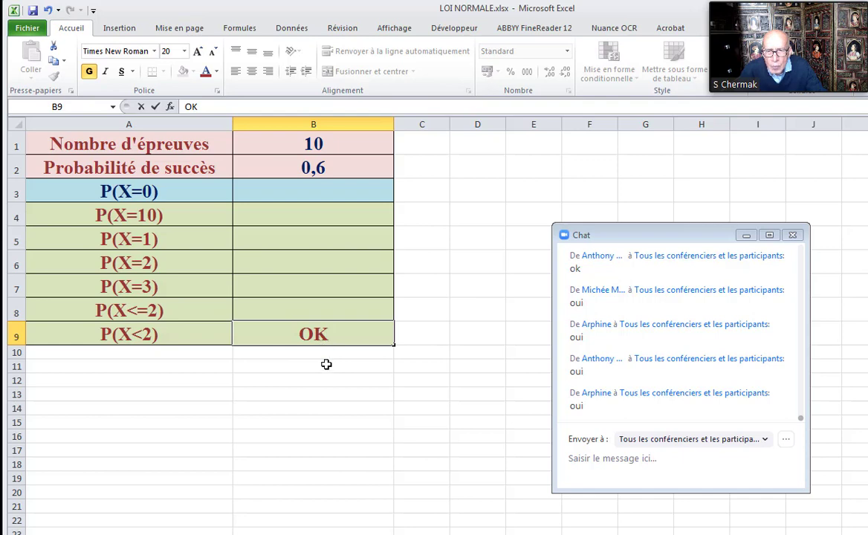
click(326, 364)
click(343, 331)
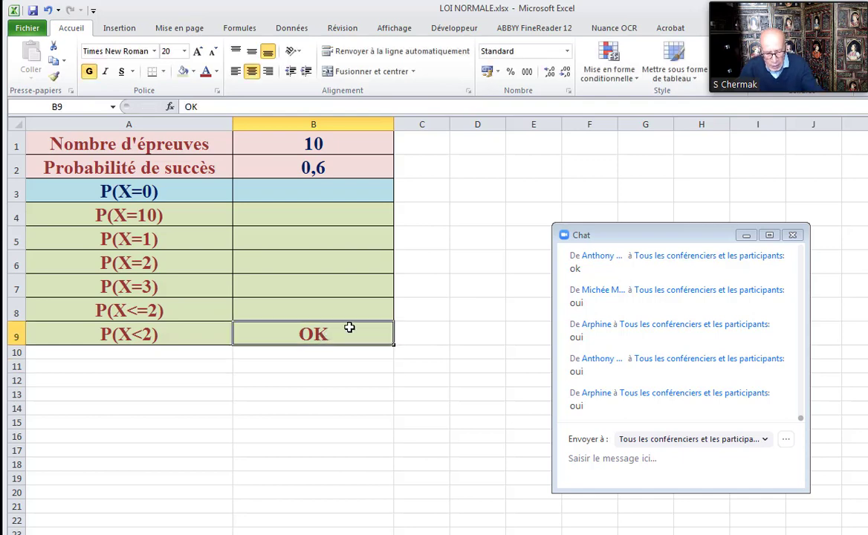
key(Delete)
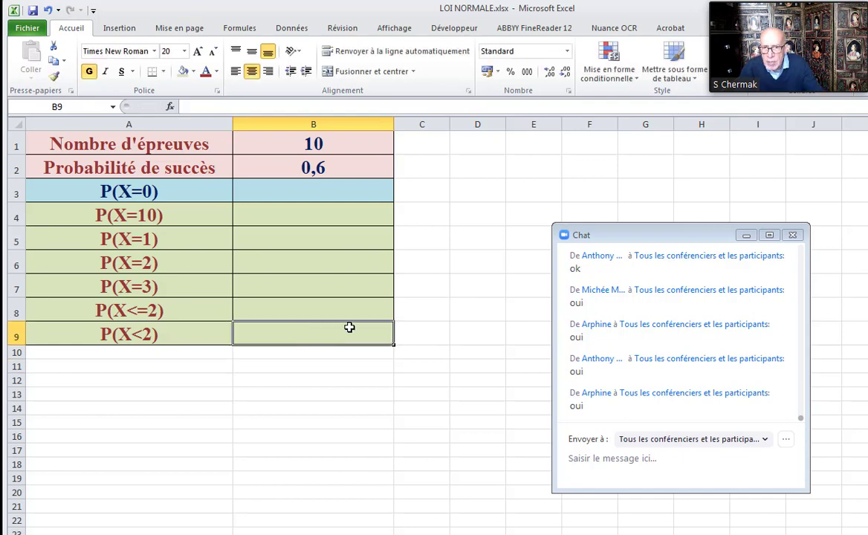
Step: Start inserting a function in B3 and choose LOI.BINOMIALE.N from the most recently used functions
click(313, 194)
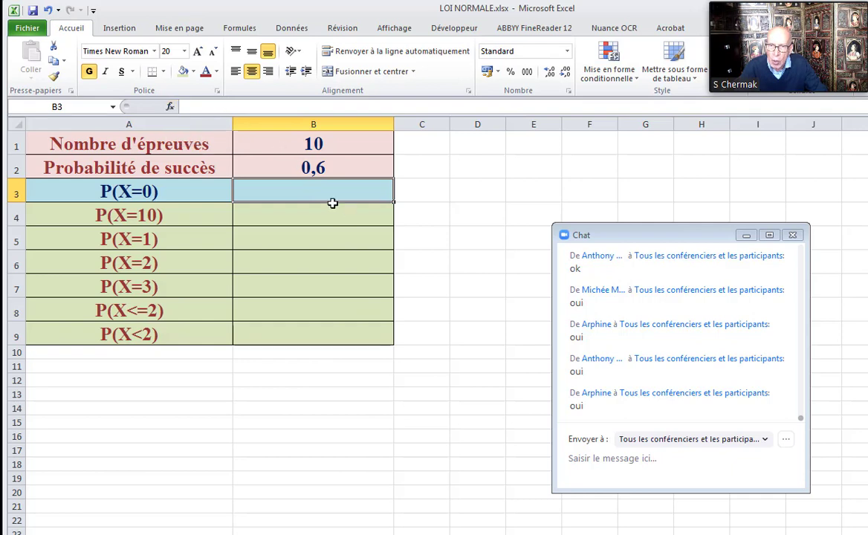
click(171, 107)
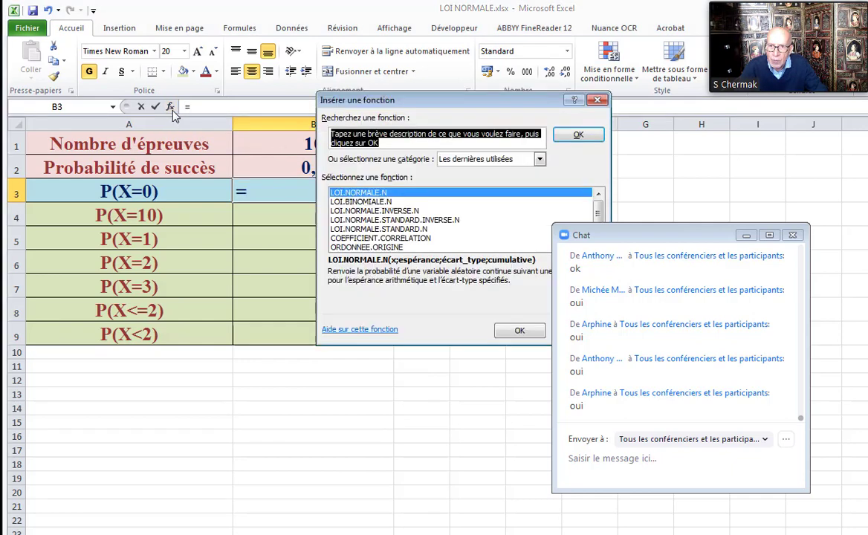
drag(600, 234, 712, 226)
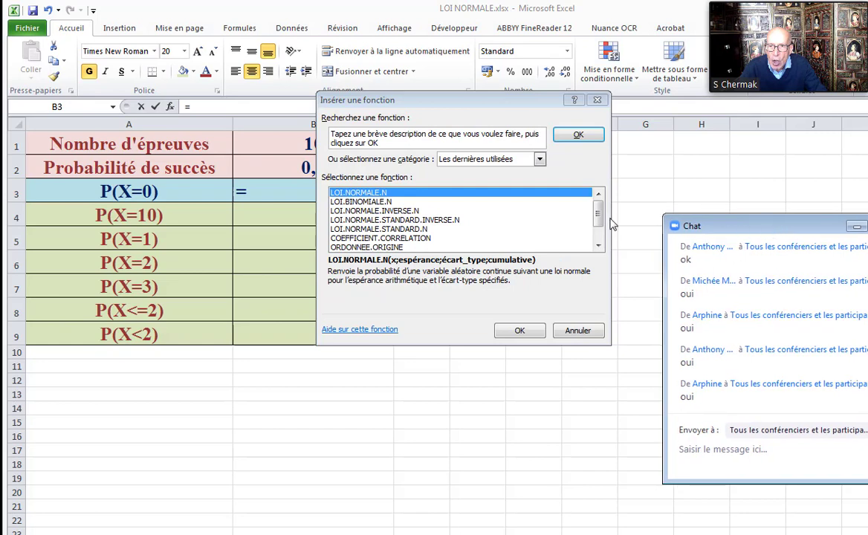
click(388, 202)
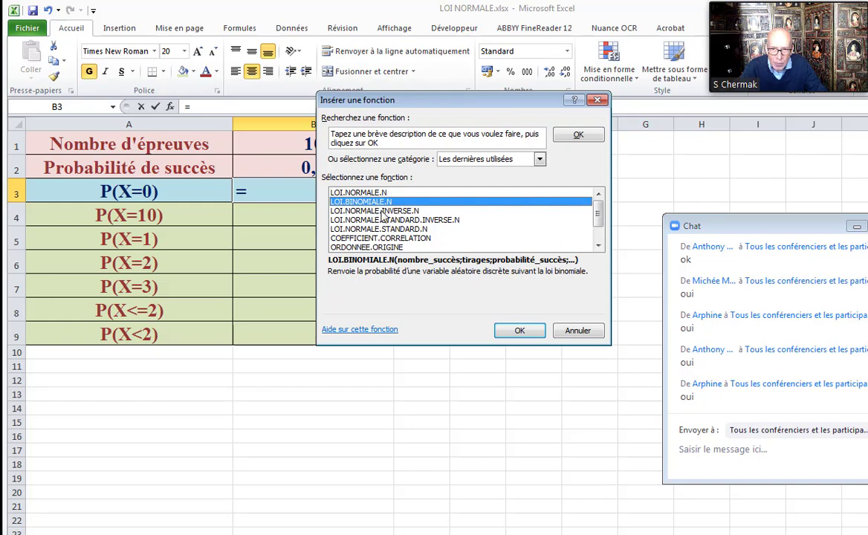
click(540, 159)
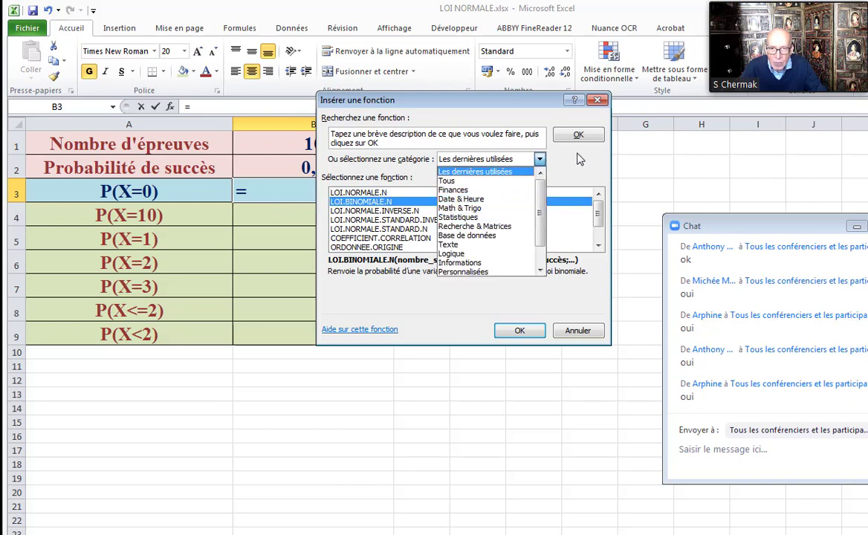
click(519, 172)
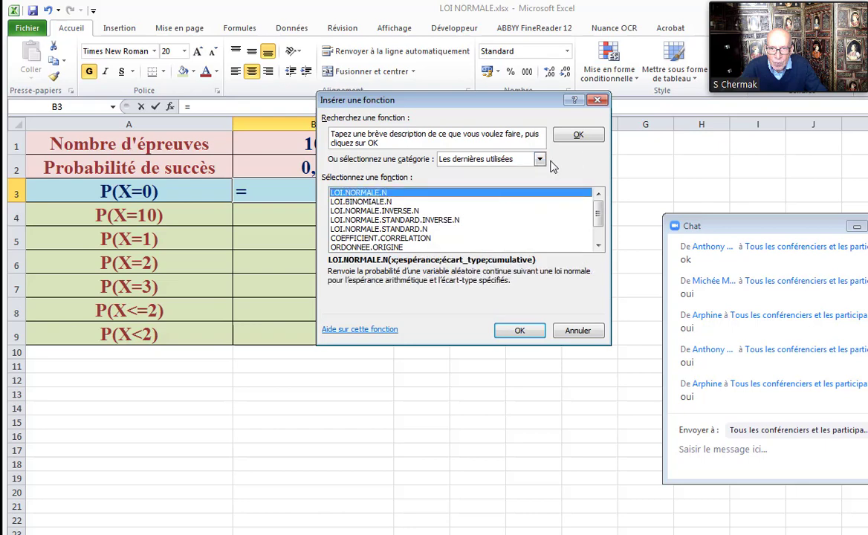
click(367, 201)
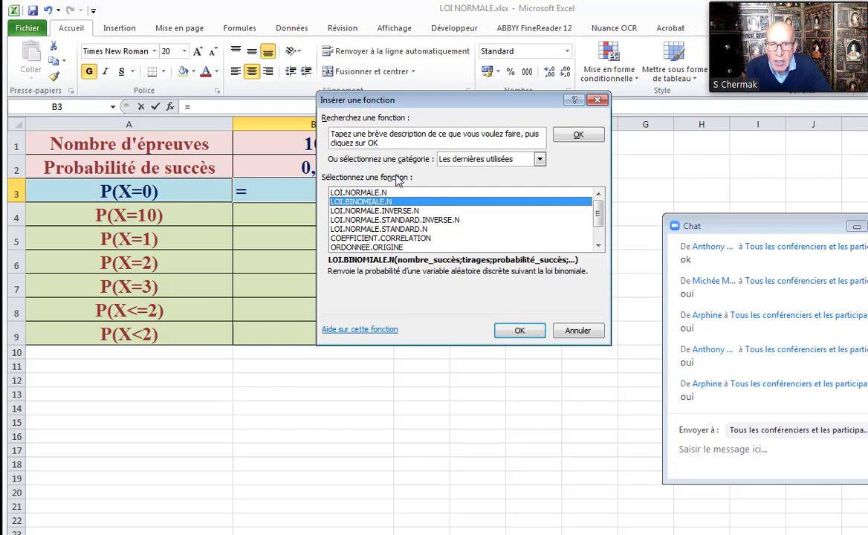
drag(475, 104, 547, 101)
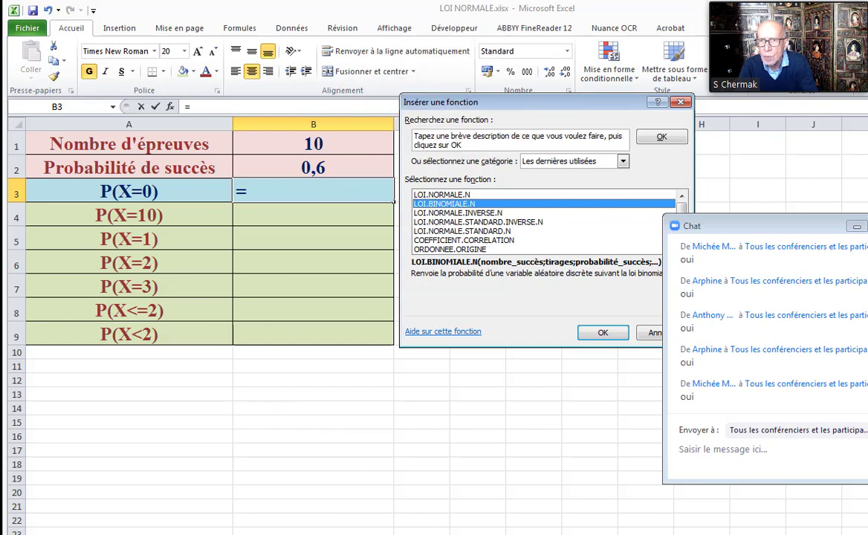
Step: Handwrite a red note below the table asking a participant for an OK, with "choisir Loi.binomiale.N" and "OK ??"
mouse_move(248, 406)
mouse_down()
mouse_move(278, 420)
mouse_move(336, 407)
mouse_move(371, 413)
mouse_move(414, 425)
mouse_move(421, 446)
mouse_up()
drag(459, 405, 458, 434)
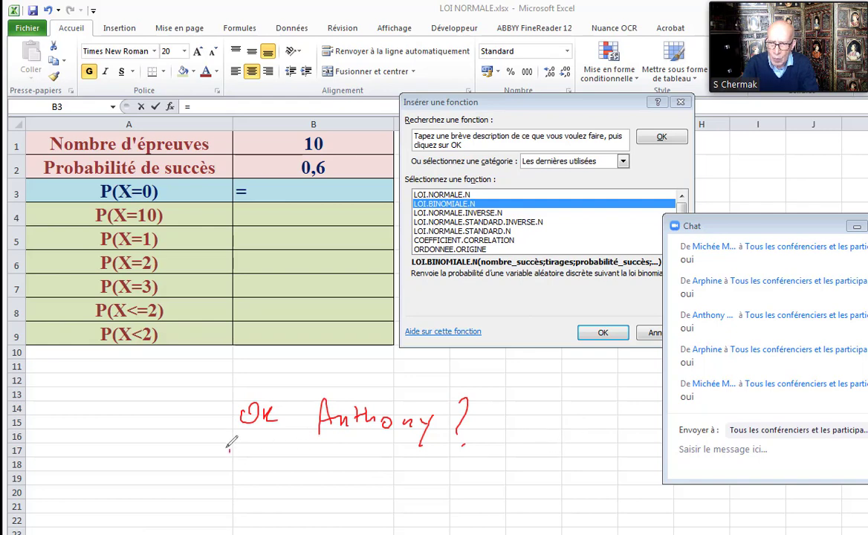
drag(230, 445, 304, 450)
mouse_move(363, 446)
mouse_down()
mouse_move(405, 467)
mouse_move(507, 467)
mouse_up()
drag(513, 450, 515, 467)
drag(521, 466, 529, 466)
drag(532, 466, 542, 458)
mouse_move(543, 457)
mouse_down()
mouse_move(547, 468)
mouse_move(551, 456)
mouse_up()
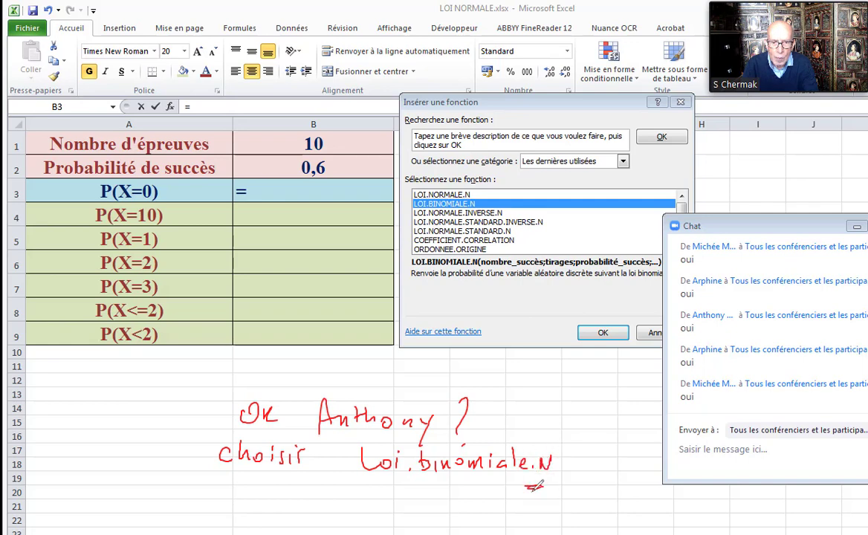
drag(391, 498, 406, 514)
drag(425, 498, 410, 508)
drag(411, 508, 449, 507)
drag(449, 515, 467, 509)
drag(469, 513, 468, 514)
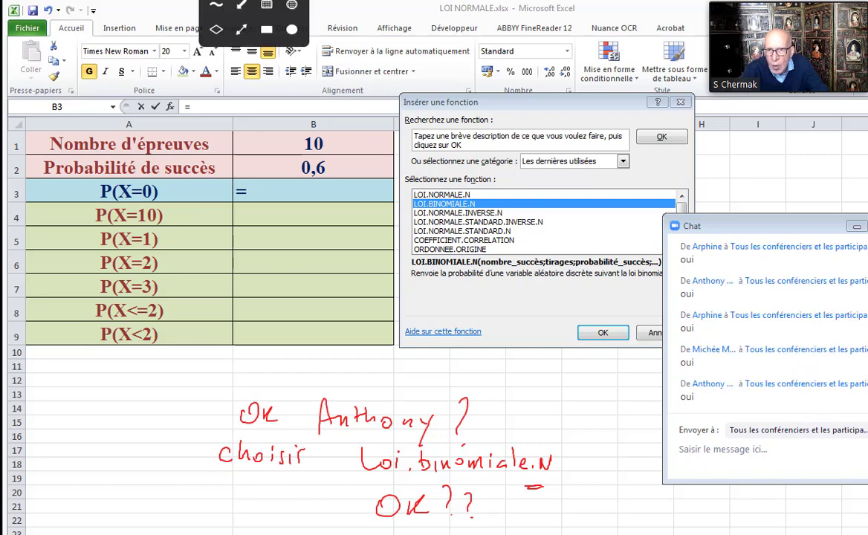
Step: Confirm LOI.BINOMIALE.N and fill its arguments with Nombre_succès 0, Tirages 10 and Probabilité_succès B2
click(602, 334)
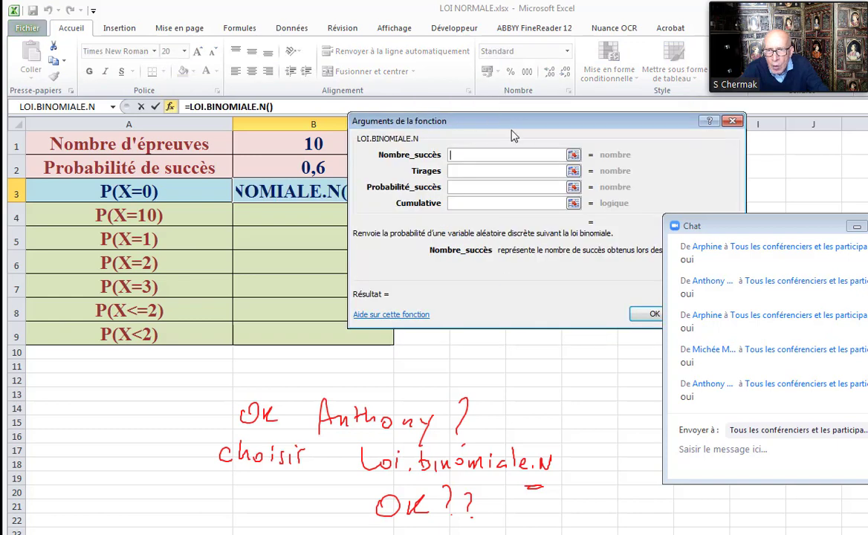
drag(511, 136, 375, 250)
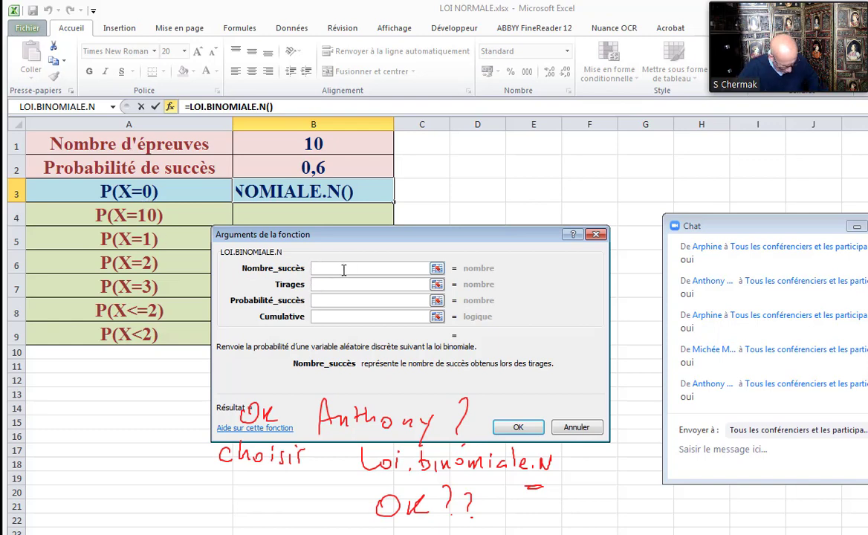
text(0)
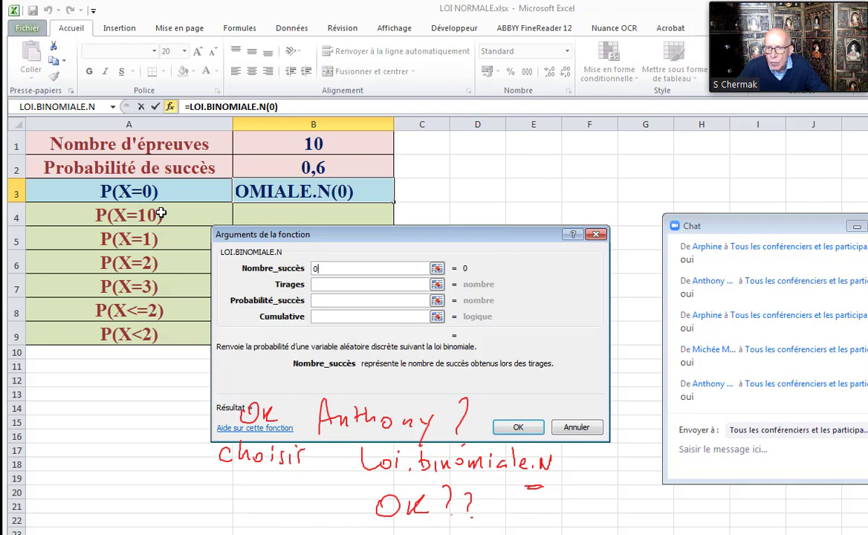
click(325, 284)
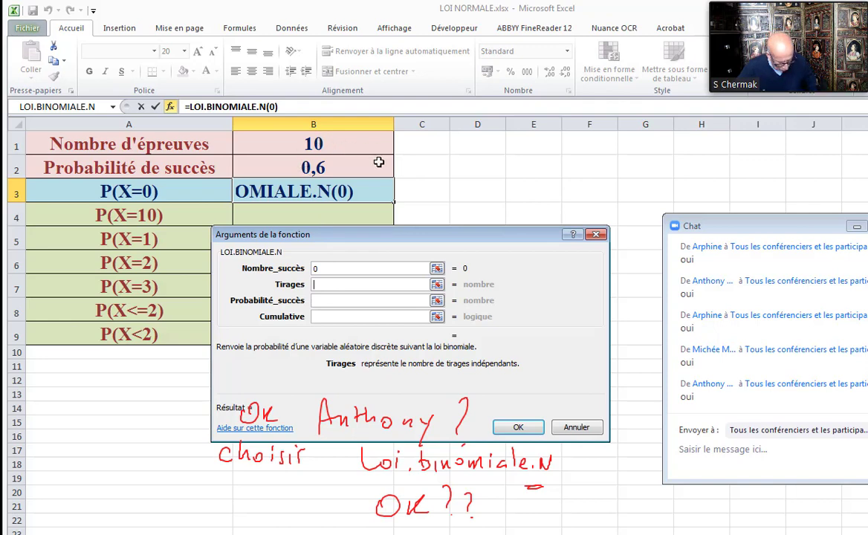
text(10)
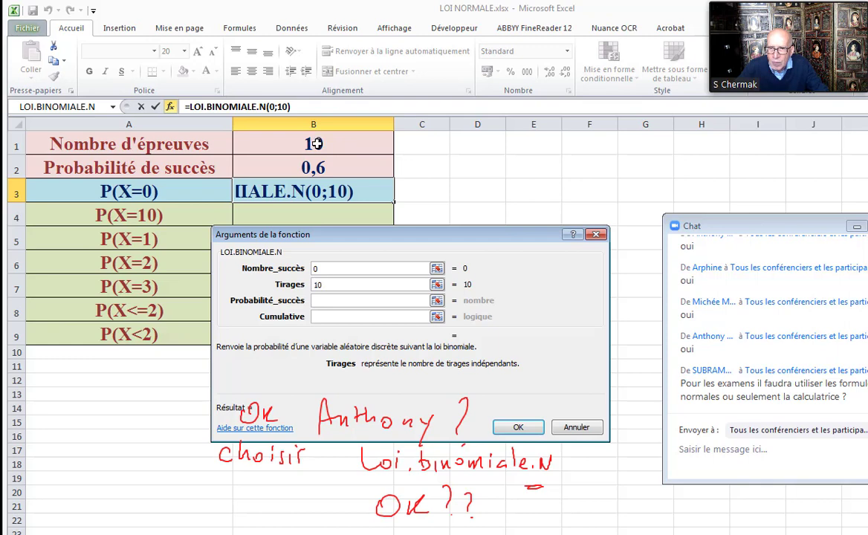
click(322, 300)
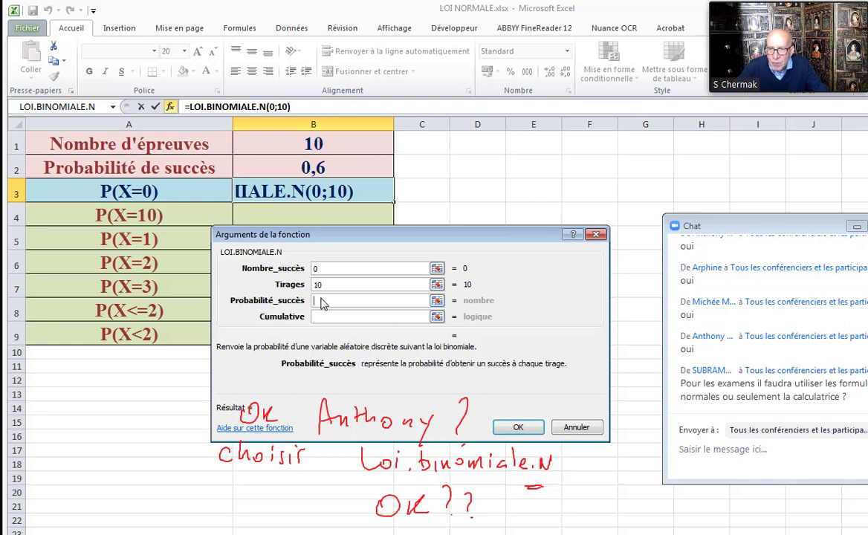
click(319, 170)
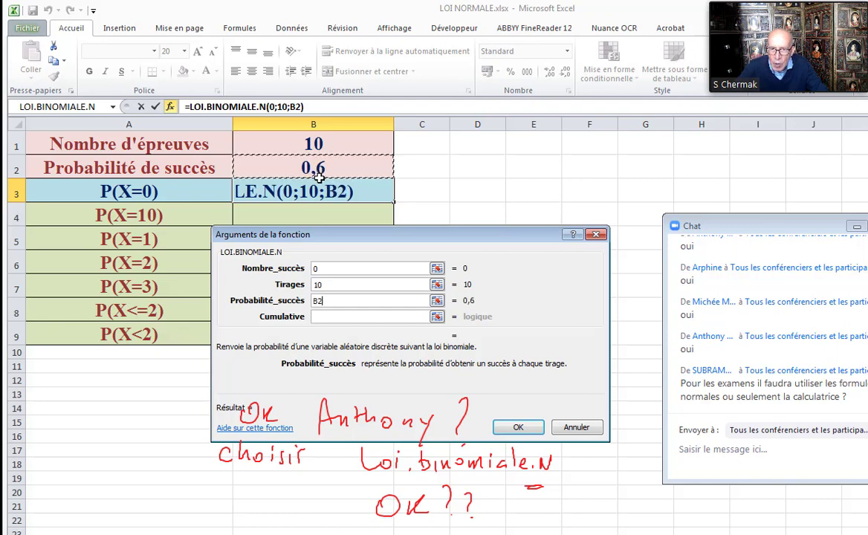
Step: Replace the typed Tirages argument with a reference to cell B1
click(322, 287)
double_click(319, 287)
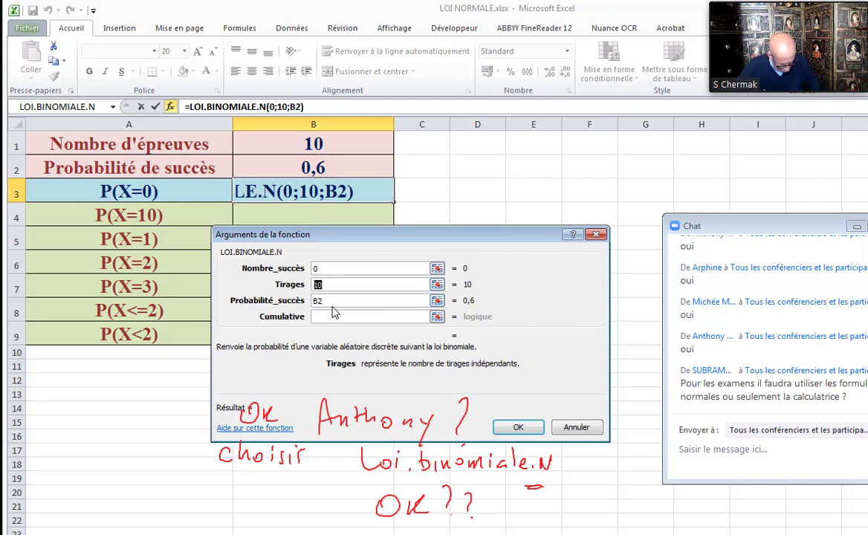
click(319, 145)
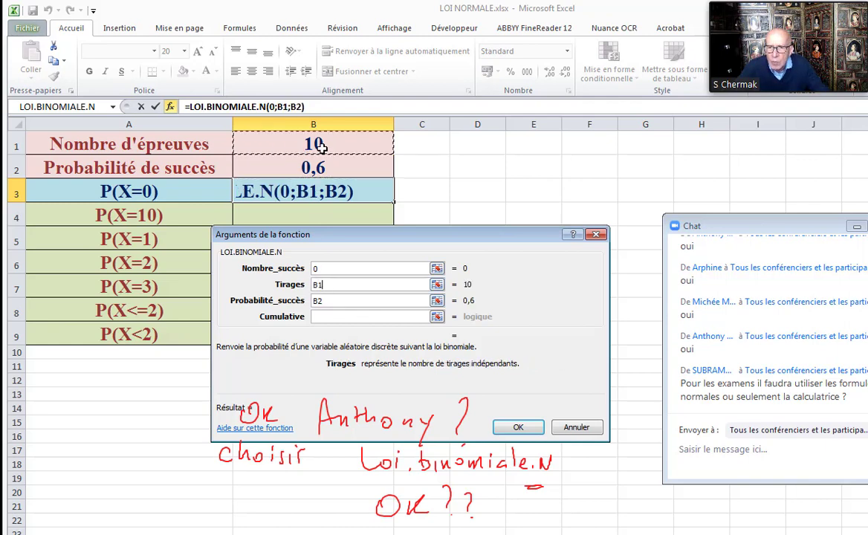
Step: Set the Cumulative argument to 0 and enter the finished binomial formula in B3
click(323, 318)
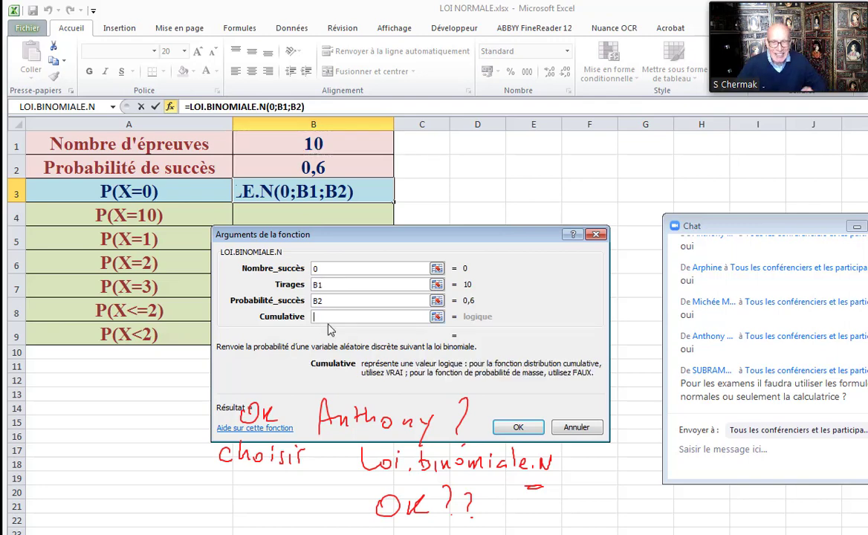
text(0)
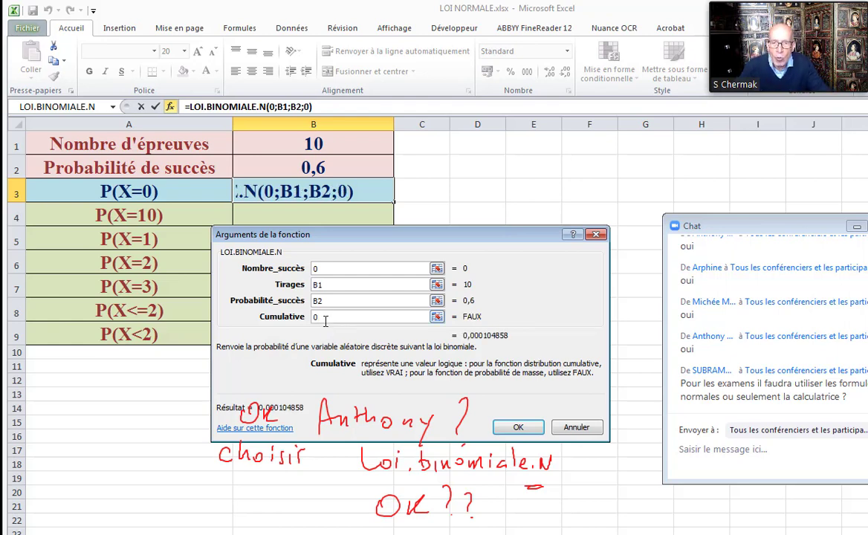
drag(404, 233, 465, 220)
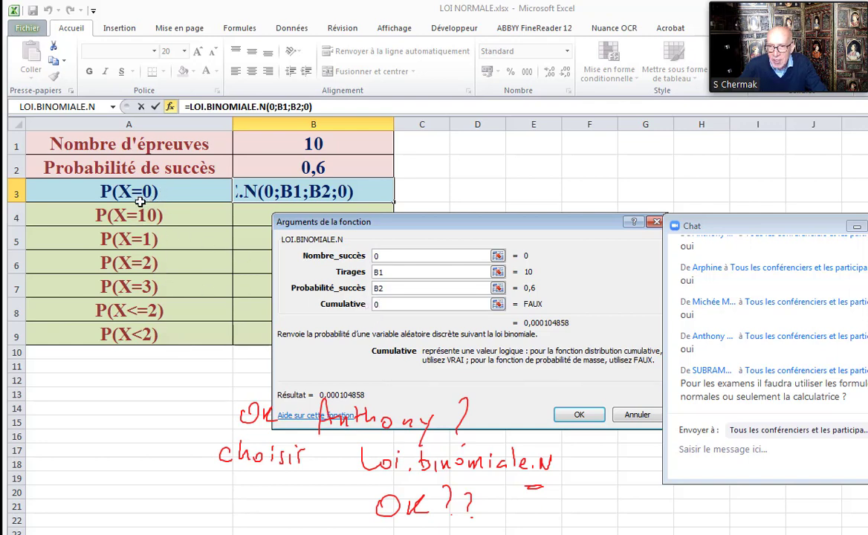
click(580, 416)
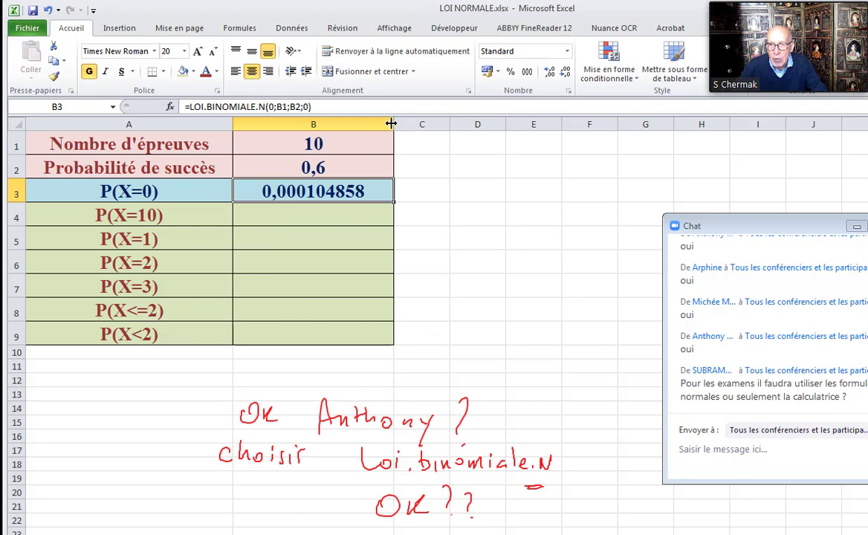
Step: Widen column B and insert the LOI.BINOMIALE.N function in B4, moving its arguments dialog below that cell
drag(393, 125, 440, 124)
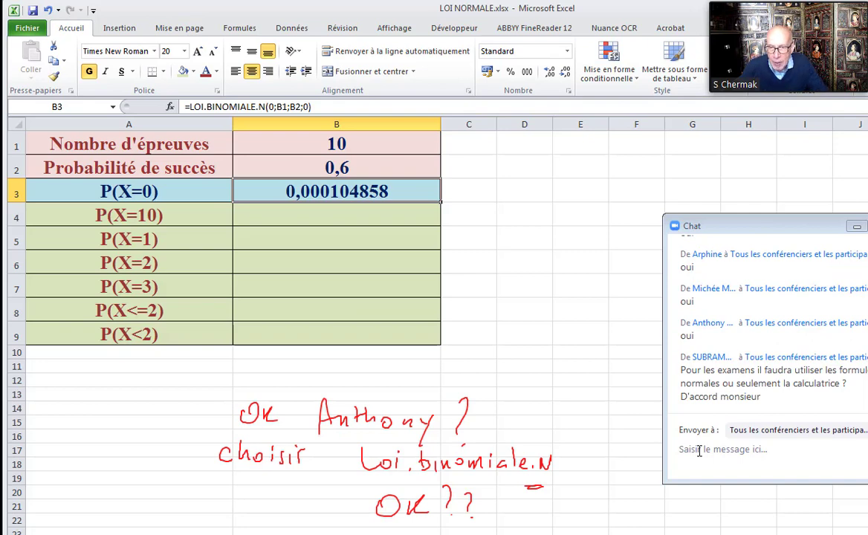
click(323, 211)
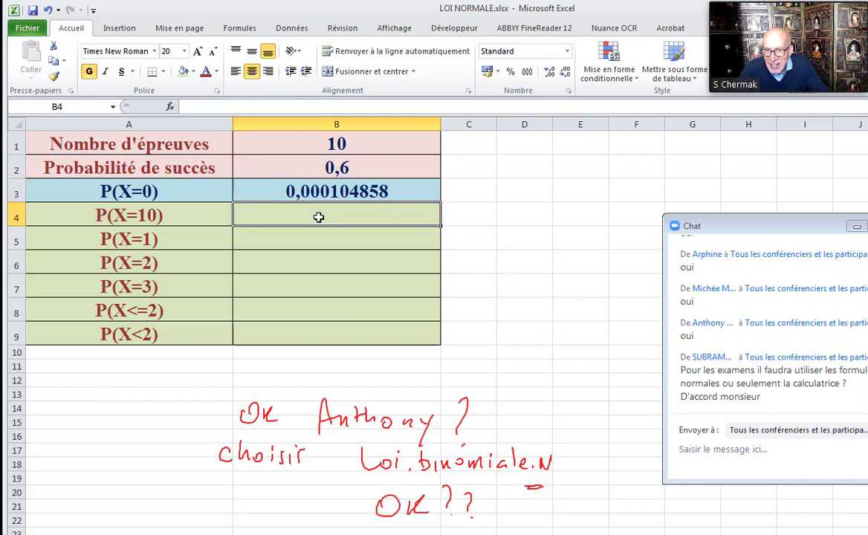
click(170, 107)
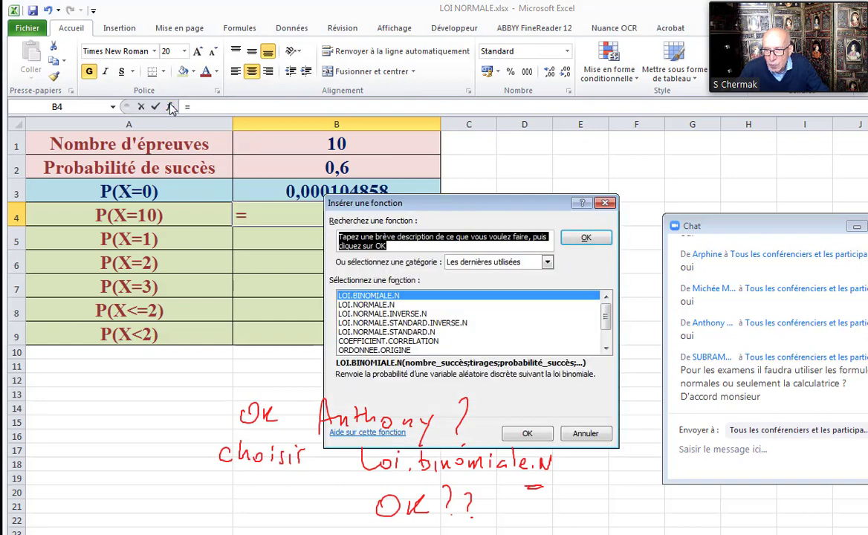
click(529, 435)
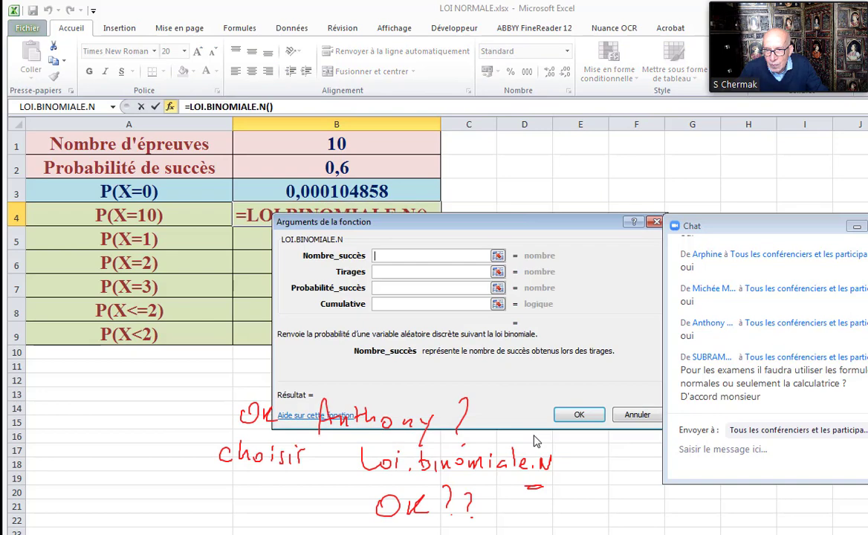
drag(514, 221, 592, 177)
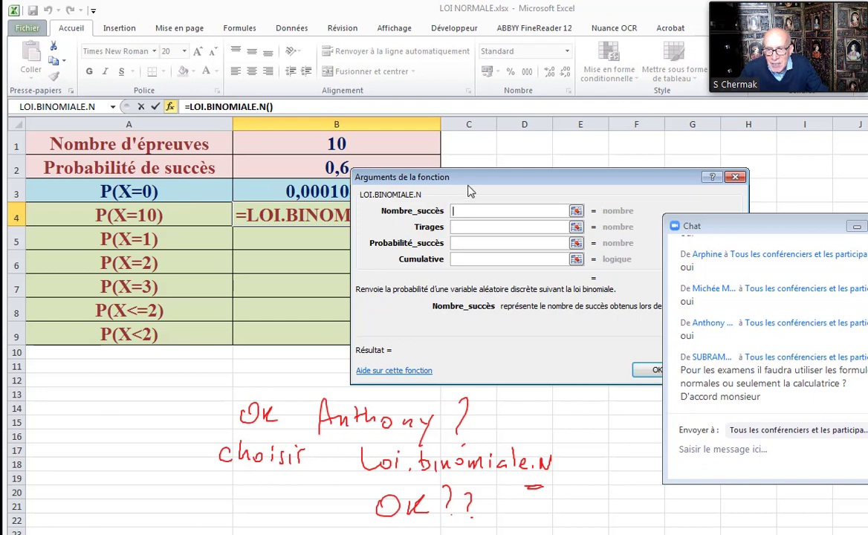
drag(469, 188, 384, 247)
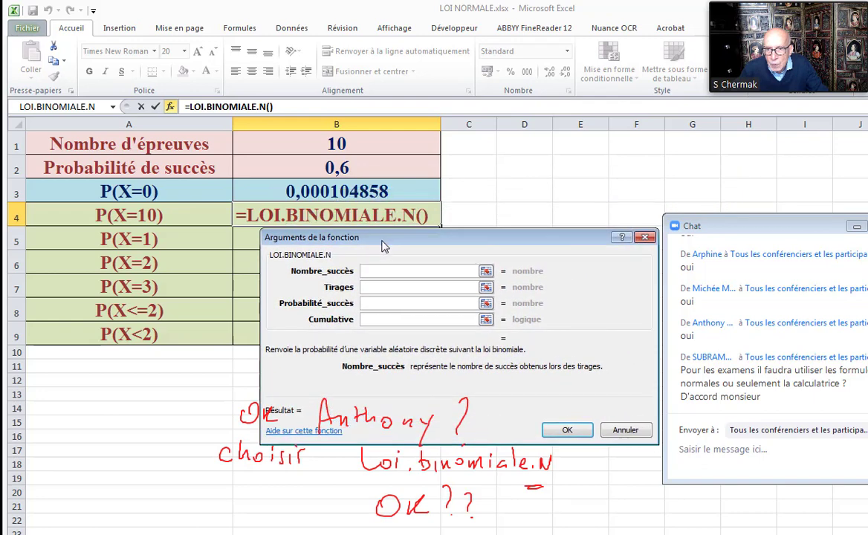
Step: Fill the P(X=10) formula in B4 with Nombre_succès 10, Tirages B1, Probabilité_succès B2 and Cumulative 0, and enter it
text(10)
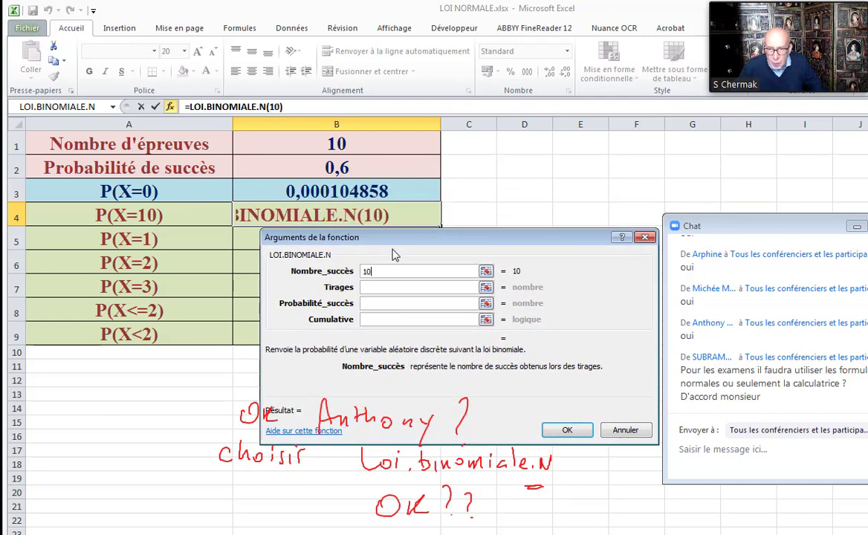
click(371, 287)
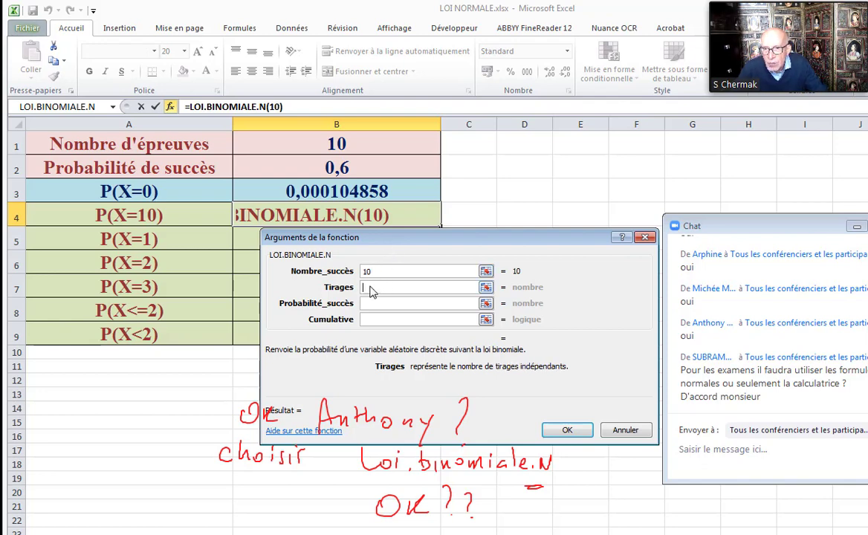
click(341, 144)
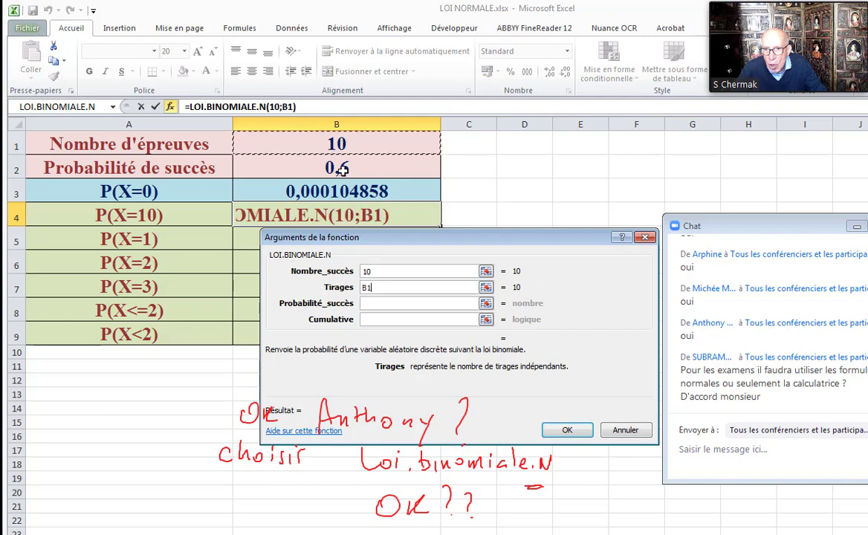
click(368, 302)
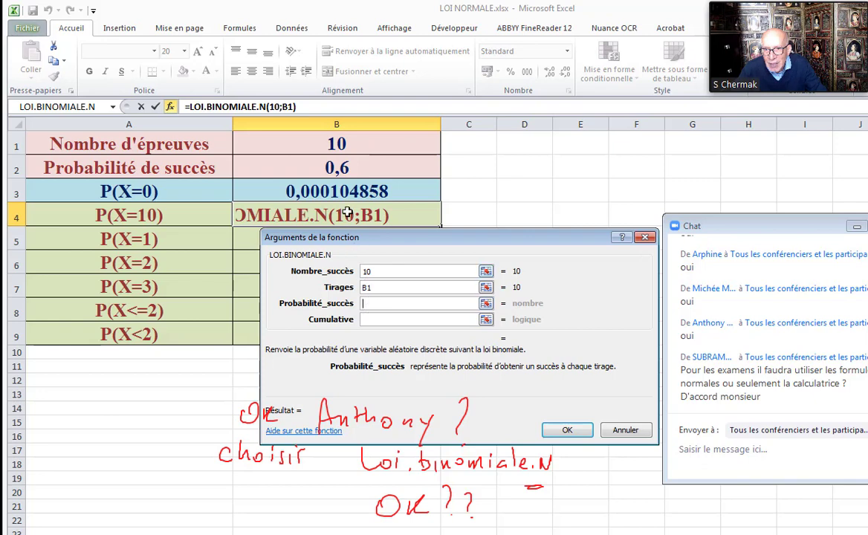
click(337, 168)
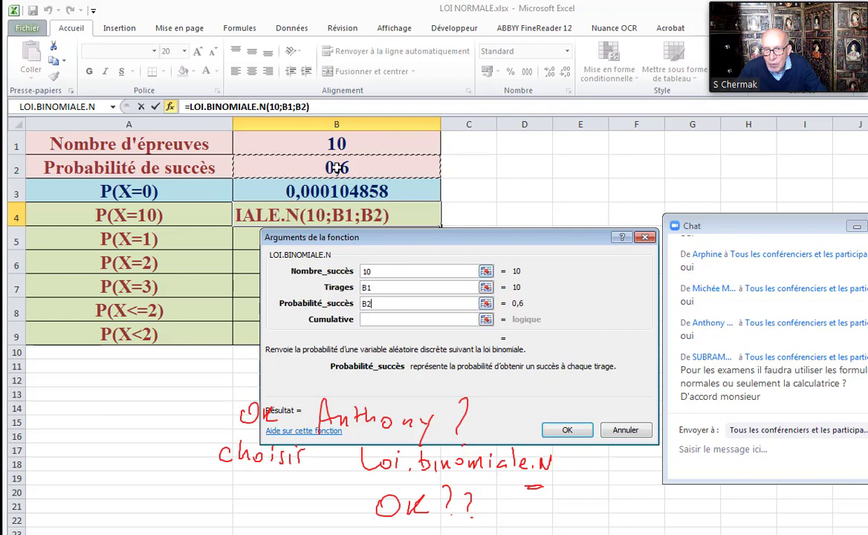
click(378, 319)
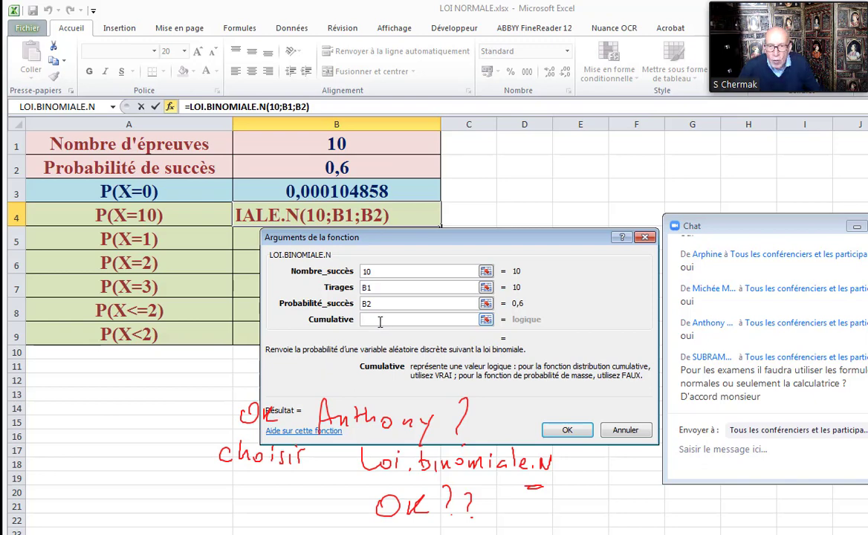
text(0)
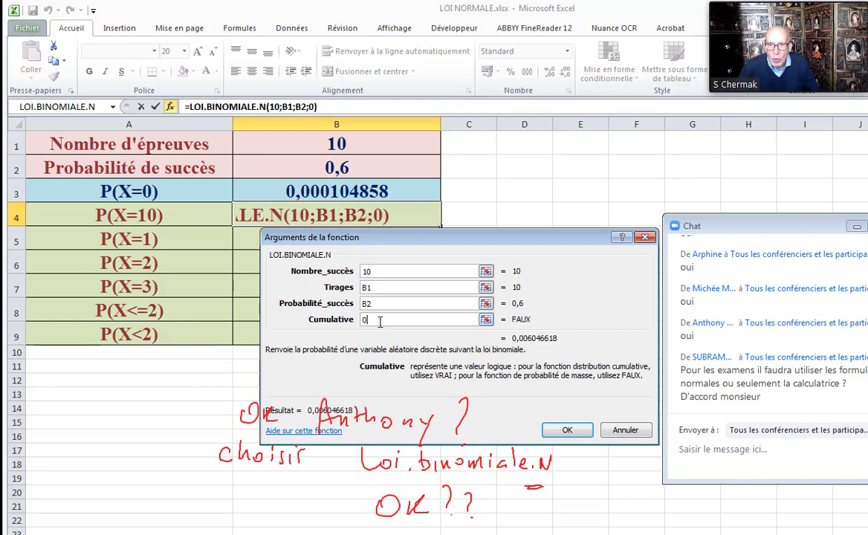
click(569, 432)
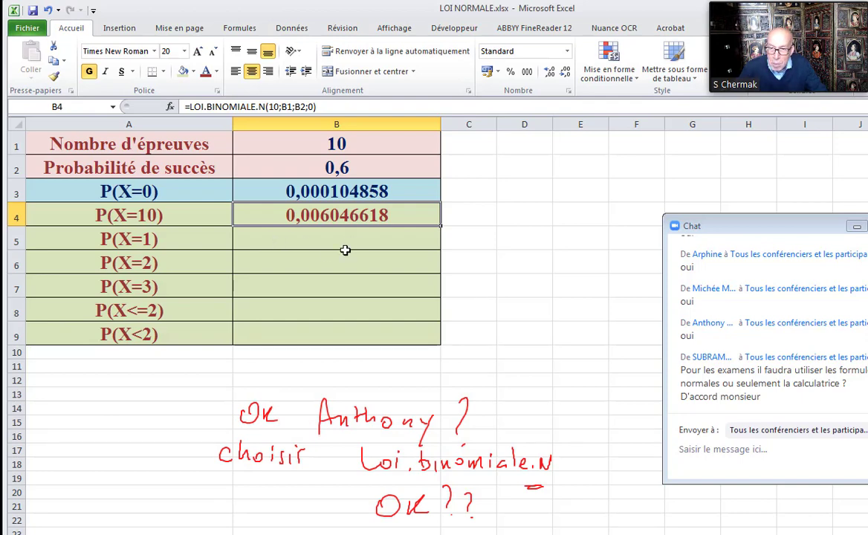
Step: Compute P(X=1) in B5 using LOI.BINOMIALE.N with Nombre_succès 1, Tirages B1, Probabilité_succès B2 and Cumulative 0
click(317, 241)
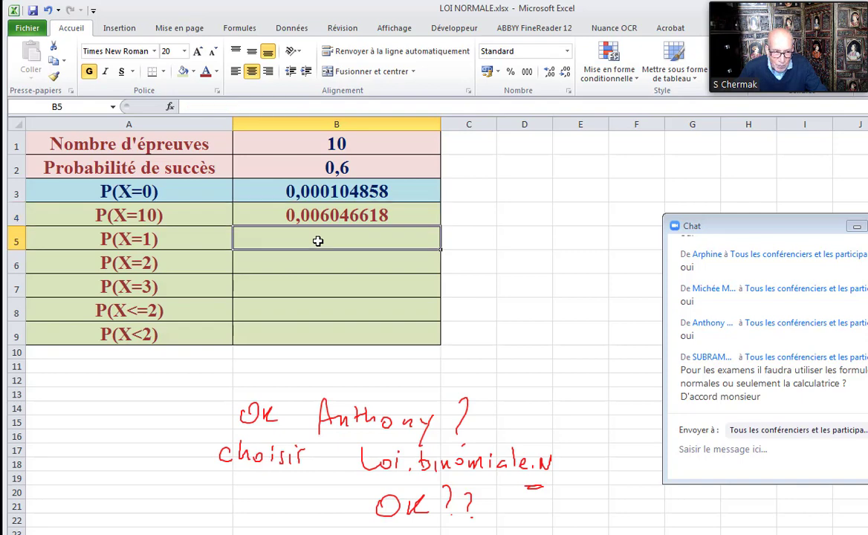
click(171, 108)
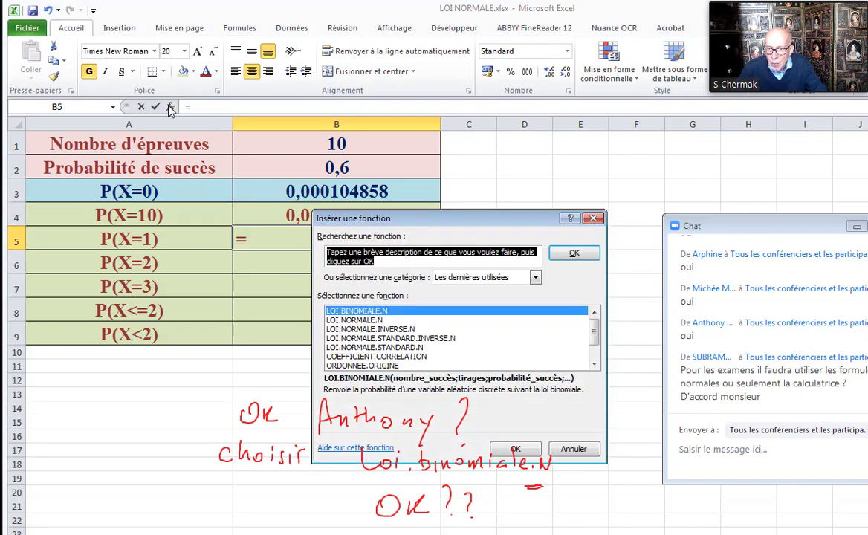
click(531, 455)
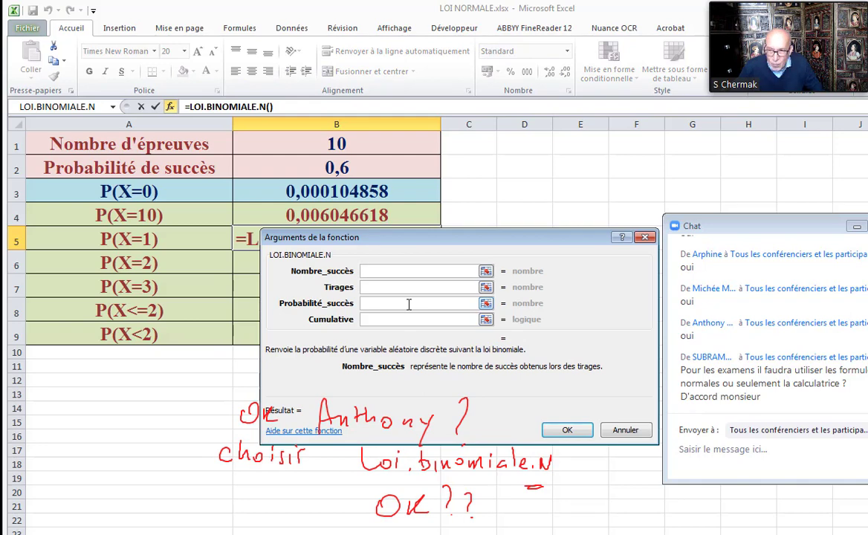
text(1)
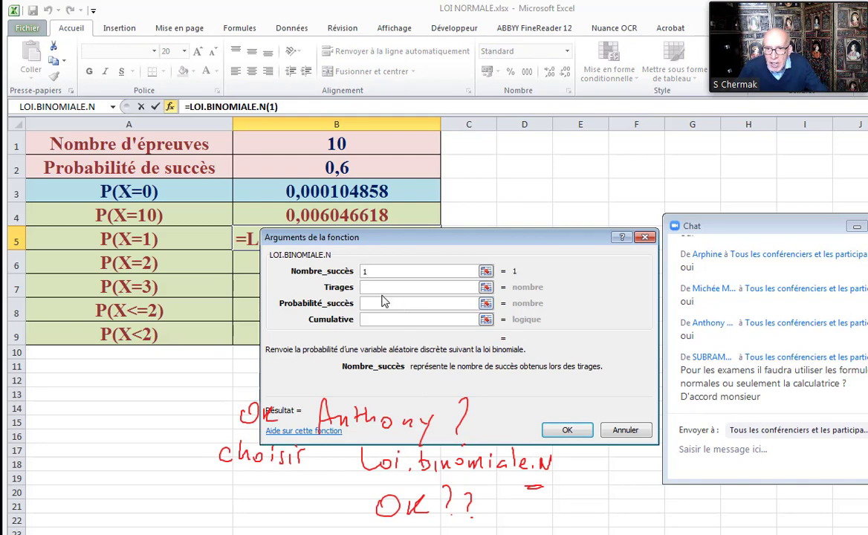
click(378, 287)
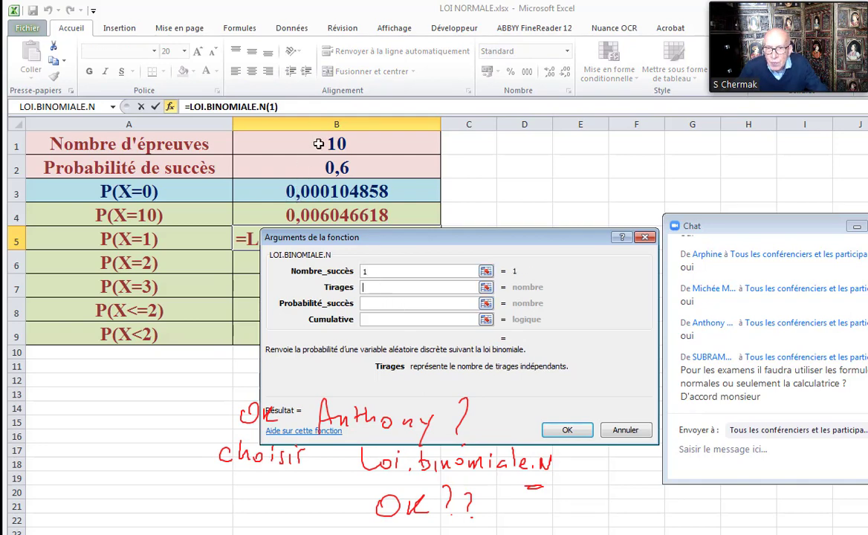
click(293, 133)
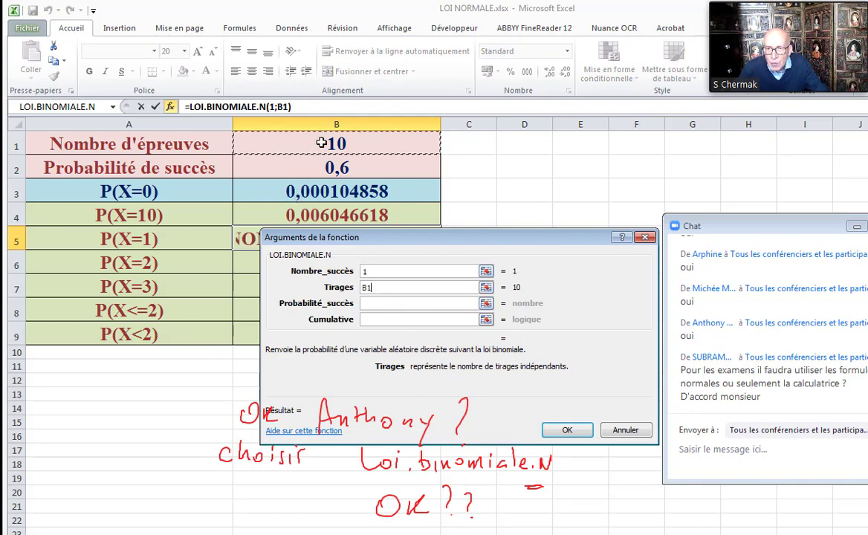
click(364, 303)
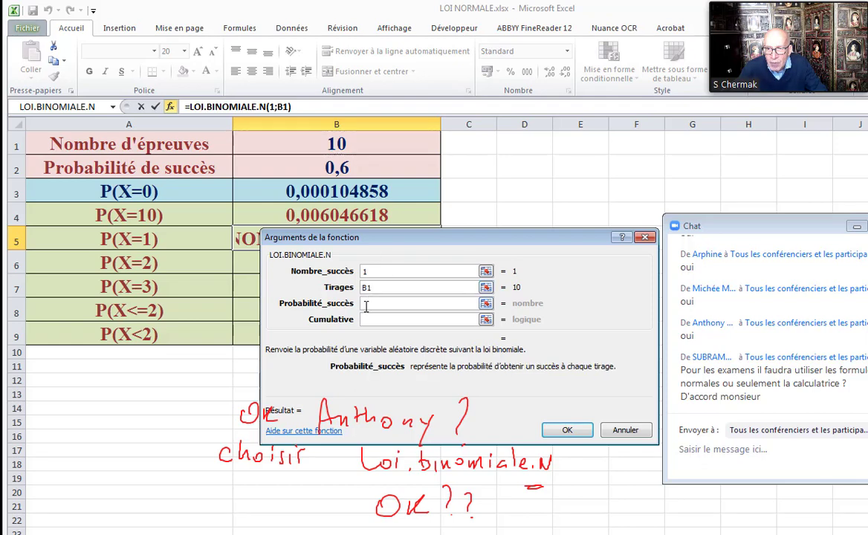
click(346, 171)
click(378, 322)
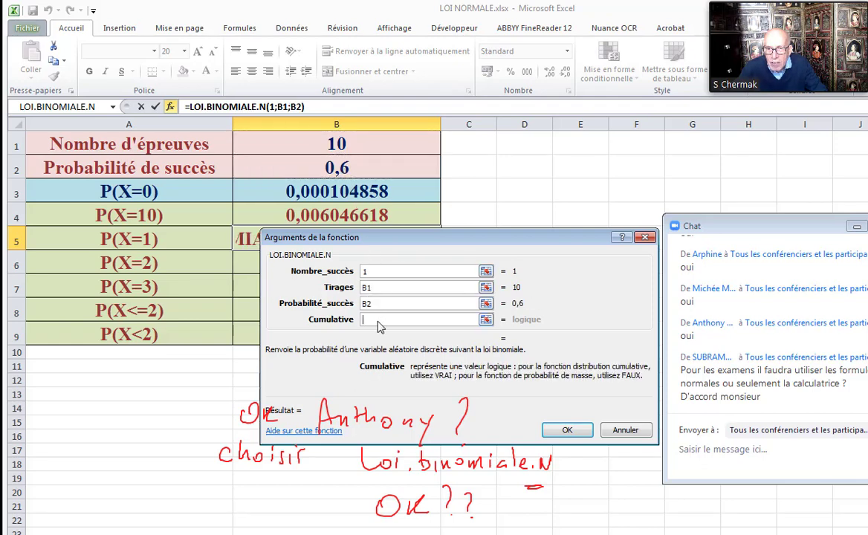
text(0)
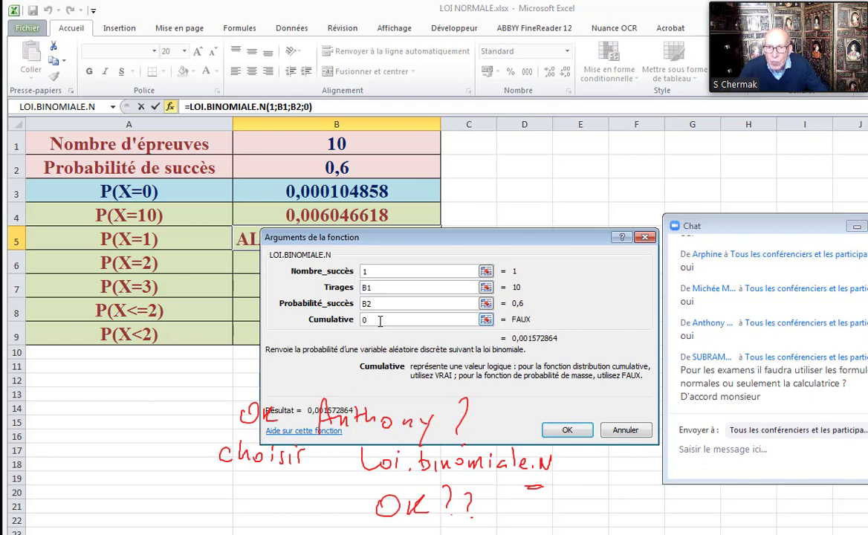
click(565, 430)
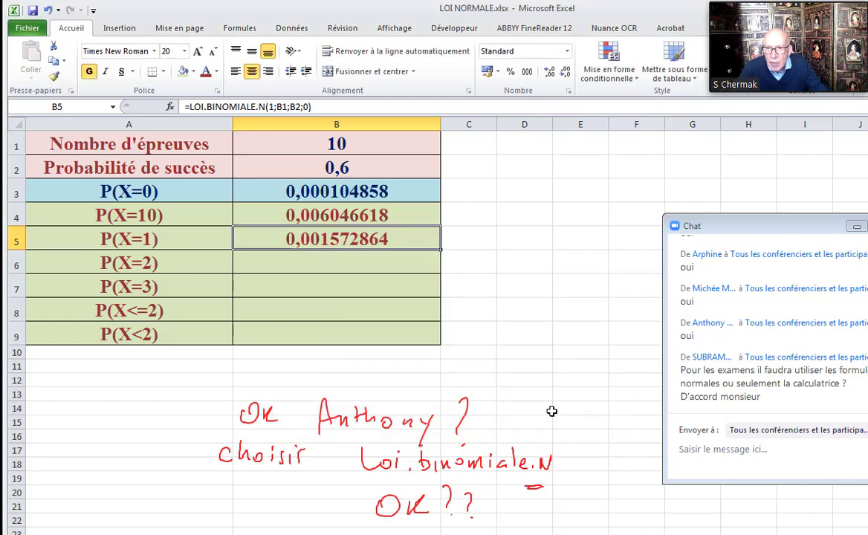
Step: Insert LOI.BINOMIALE.N in B6 for P(X=2) with Nombre_succès 2, Tirages B1 and Probabilité_succès B2
click(302, 264)
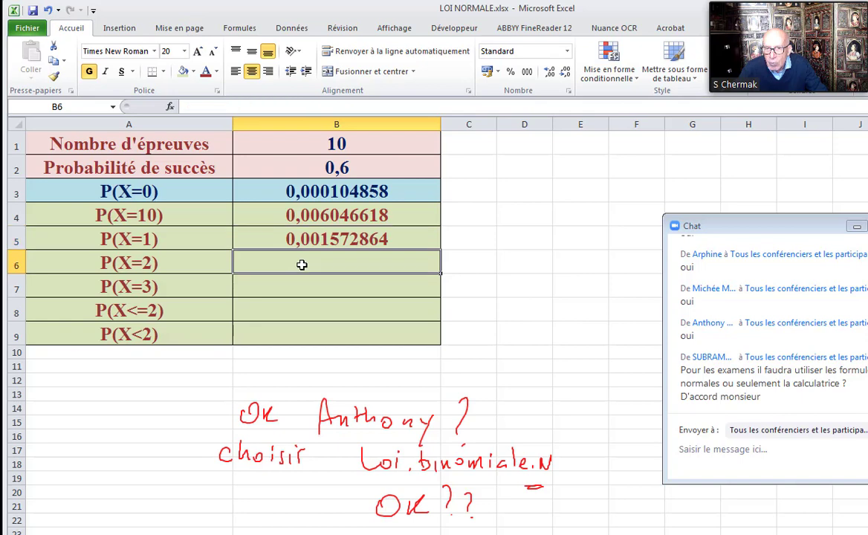
click(170, 109)
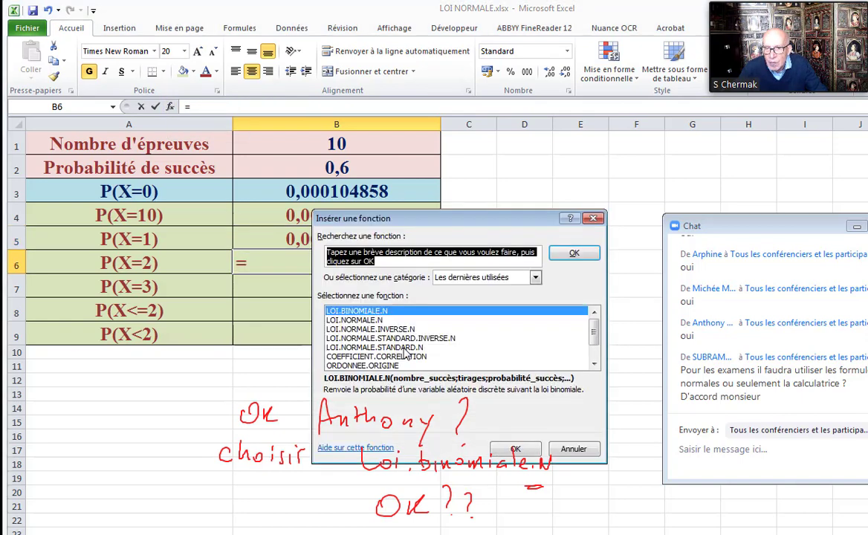
click(517, 450)
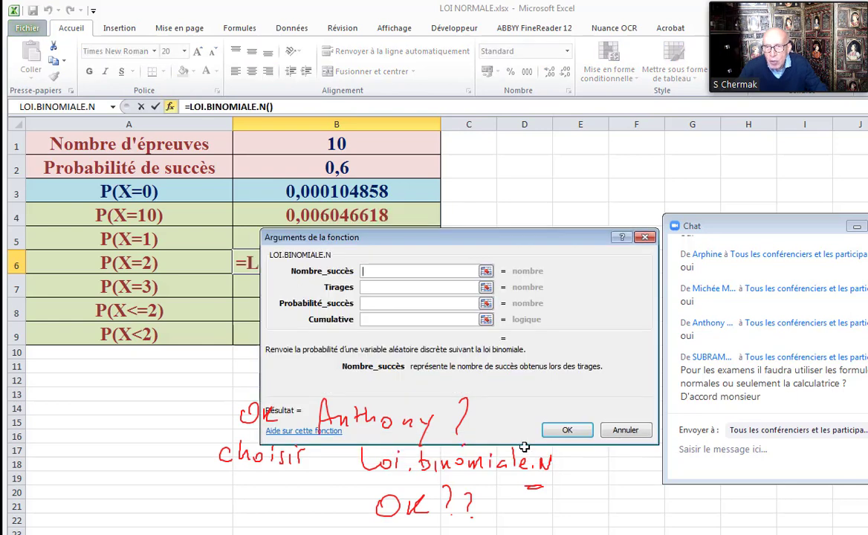
text(2)
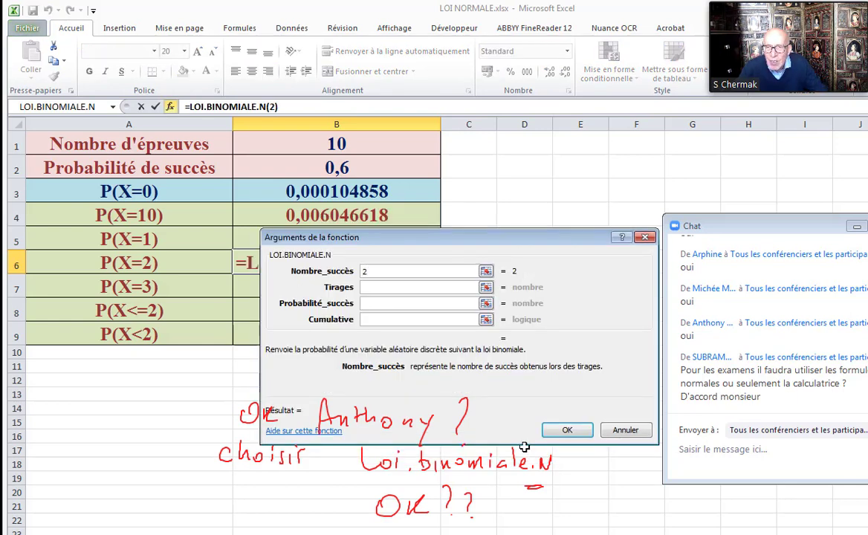
click(368, 288)
click(327, 135)
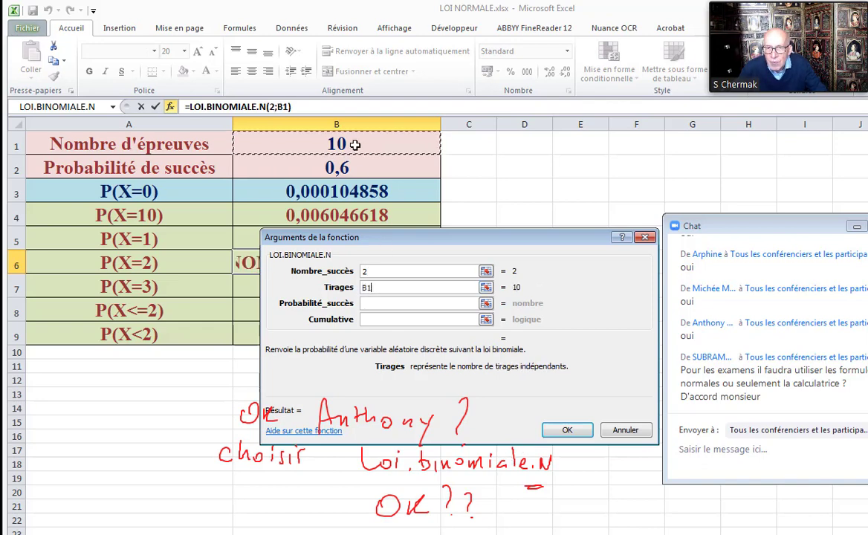
click(371, 303)
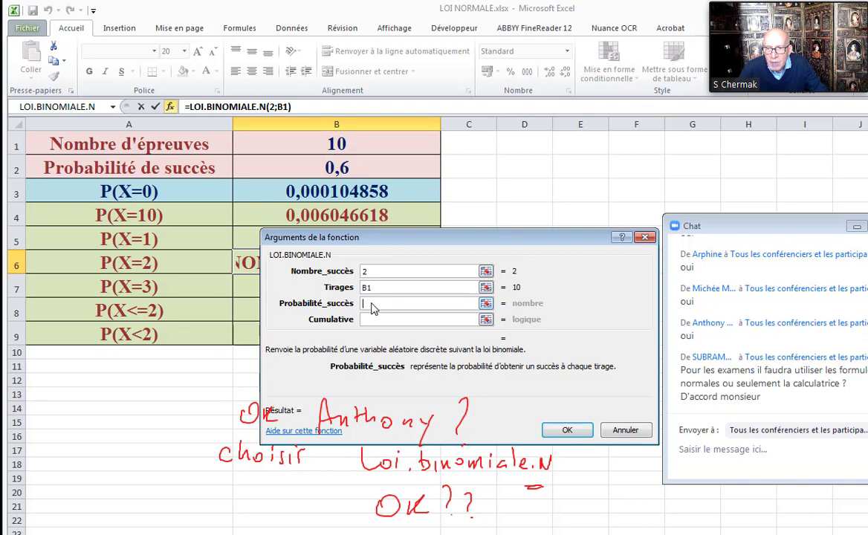
click(357, 172)
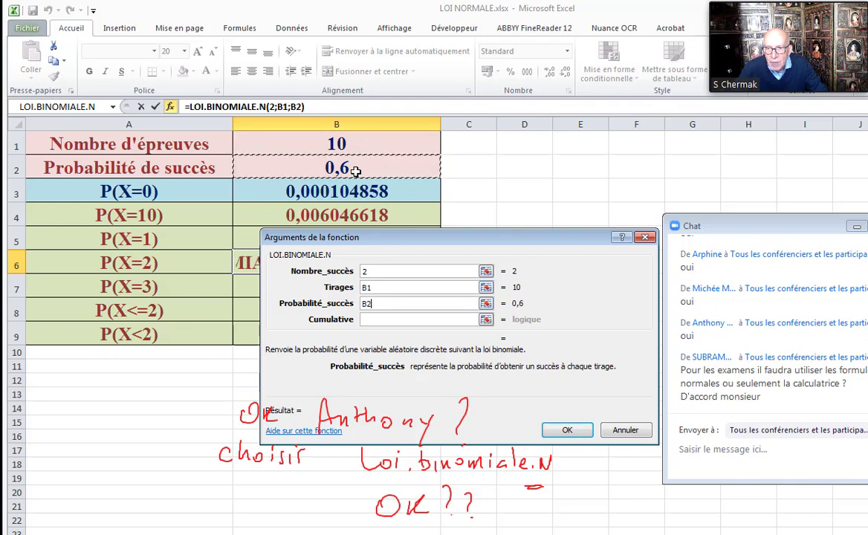
Step: Erase the handwritten red annotations, and complete the B6 formula with Cumulative 0
click(379, 319)
drag(468, 236, 448, 302)
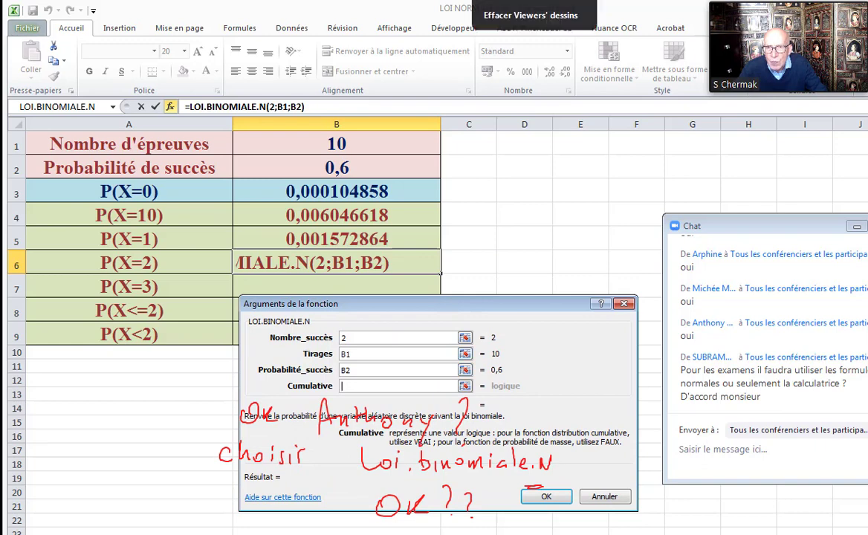
click(531, 6)
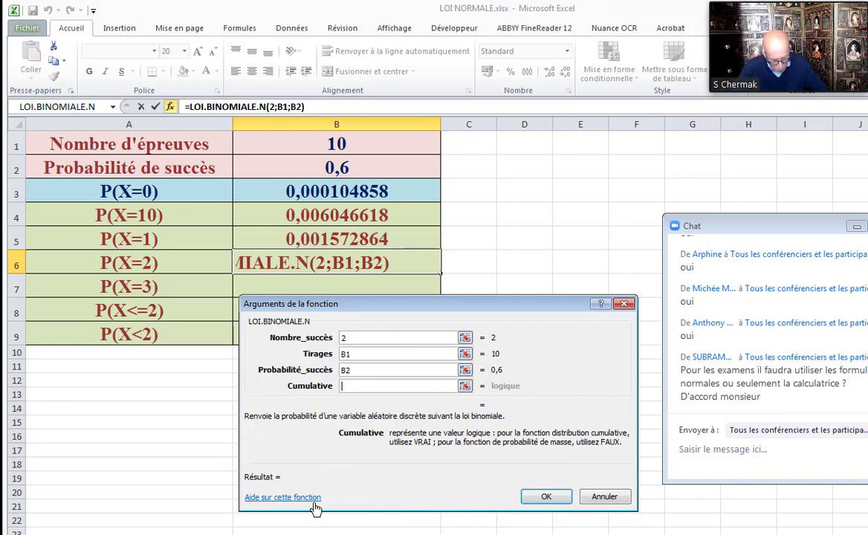
text(0)
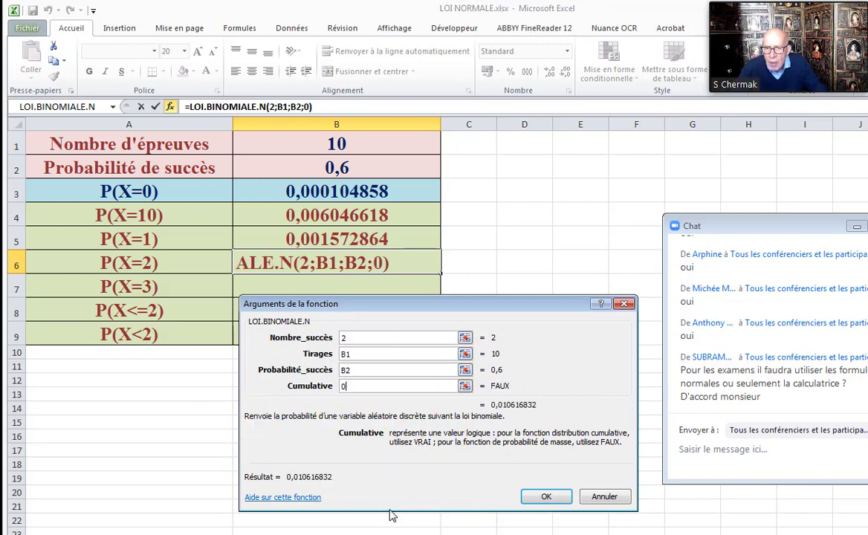
click(547, 497)
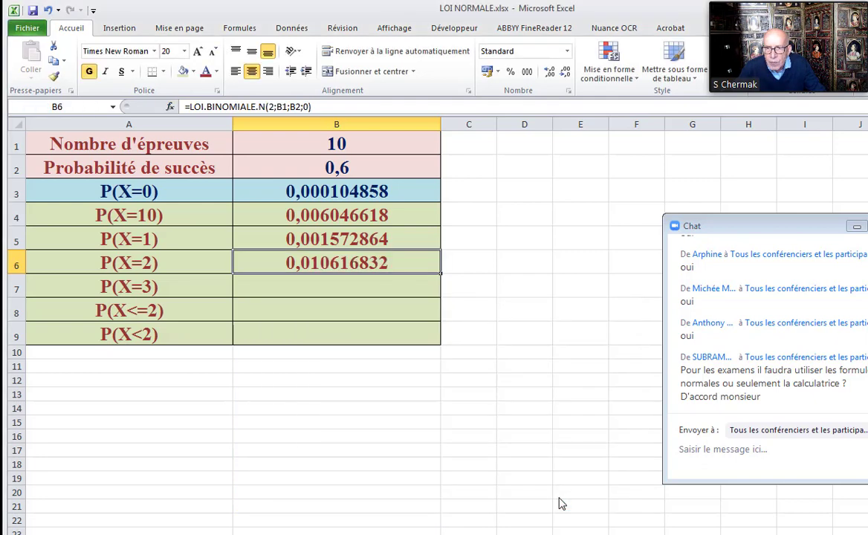
Step: Insert LOI.BINOMIALE.N in B7 for P(X=3) with Nombre_succès 3
click(300, 286)
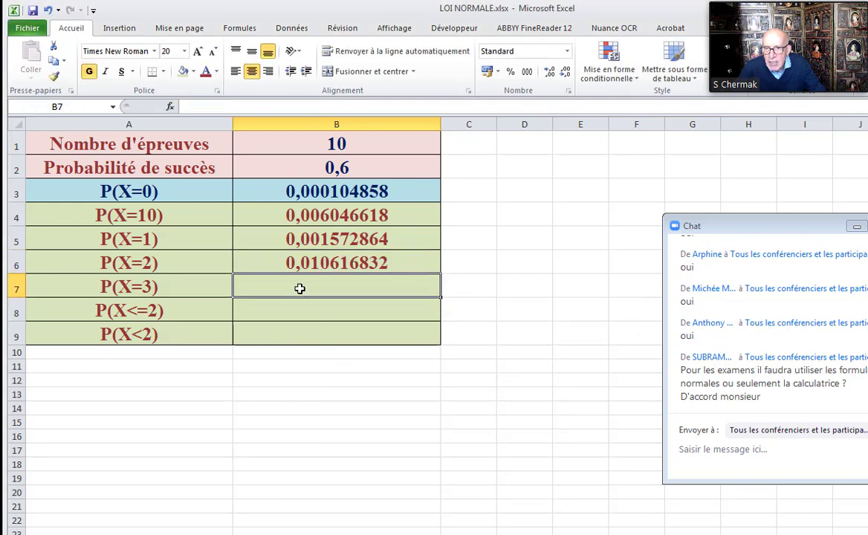
click(171, 107)
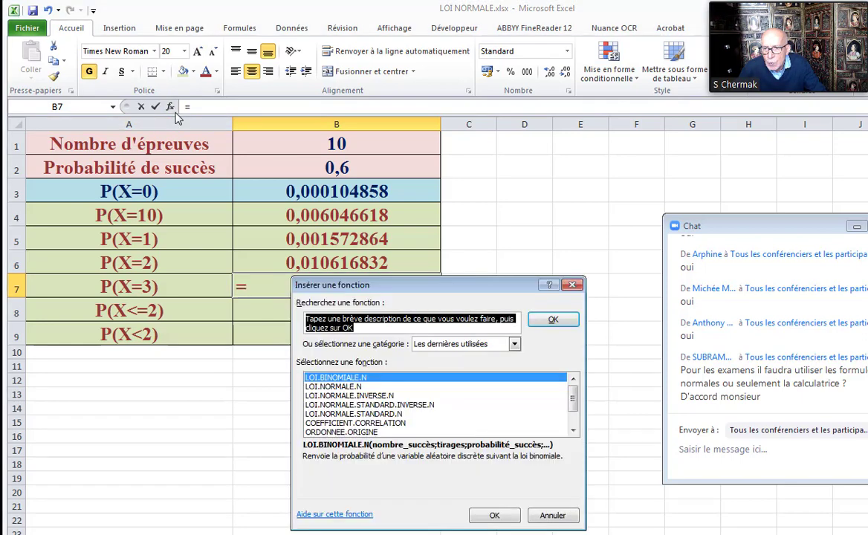
drag(481, 294, 588, 168)
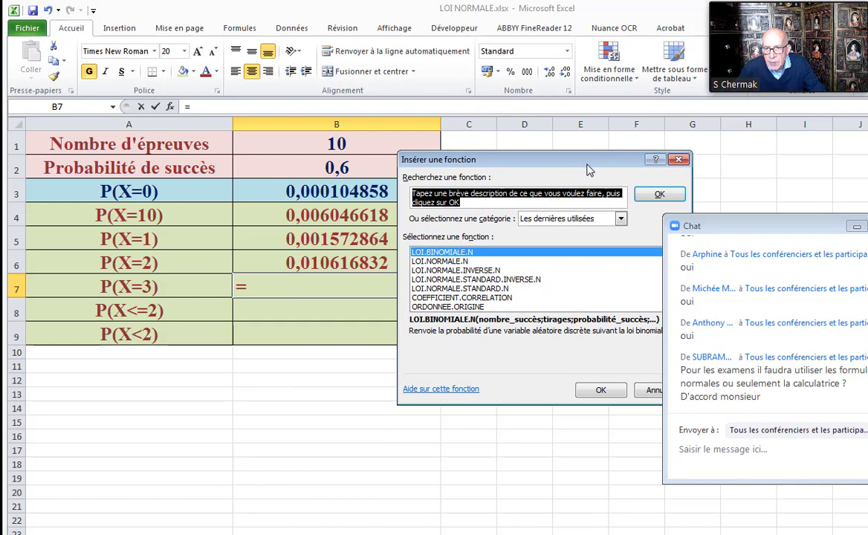
click(601, 391)
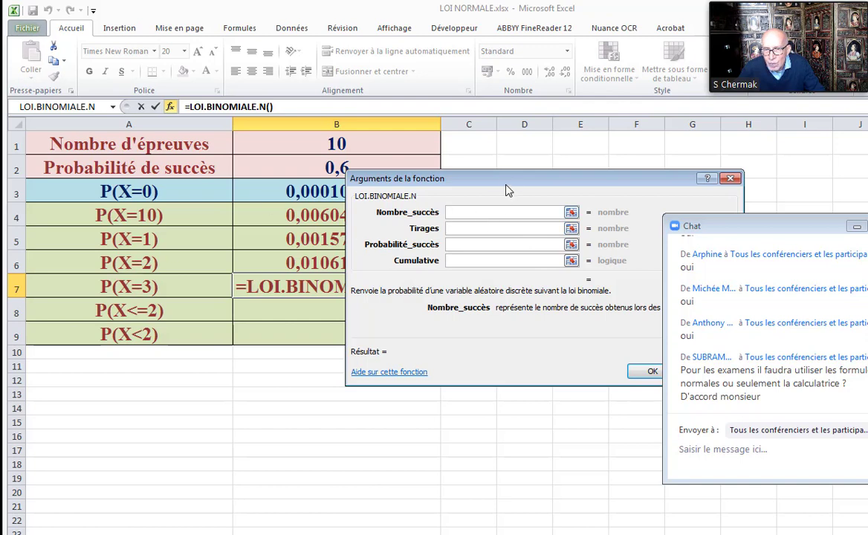
drag(505, 190, 380, 312)
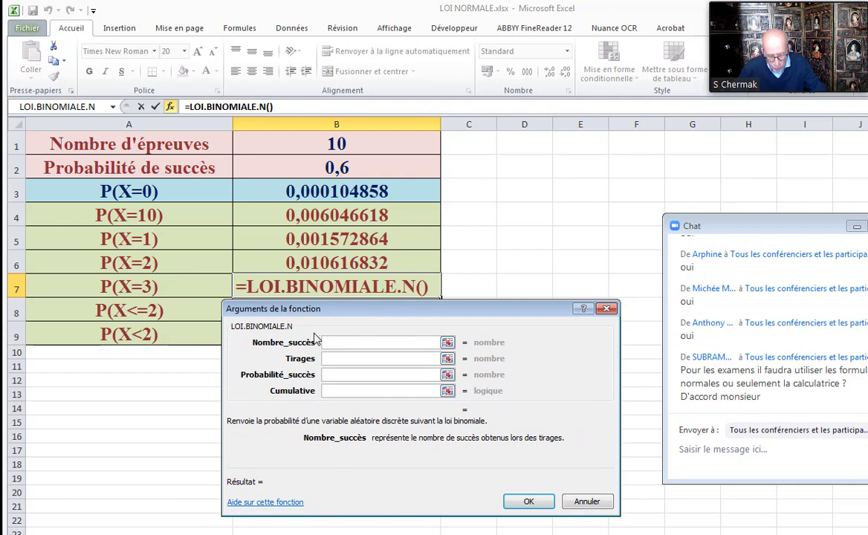
text(3)
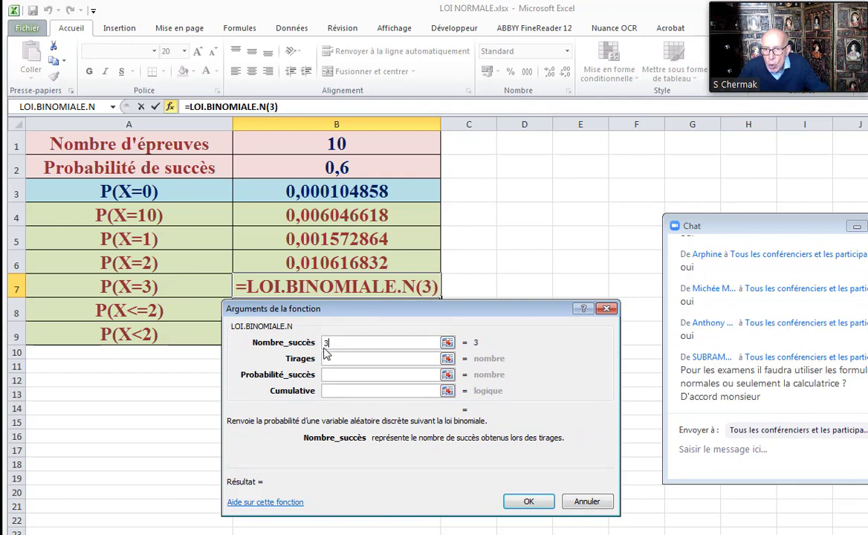
Step: Complete the B7 formula with Tirages B1, Probabilité_succès B2 and Cumulative 0, and enter it
click(331, 359)
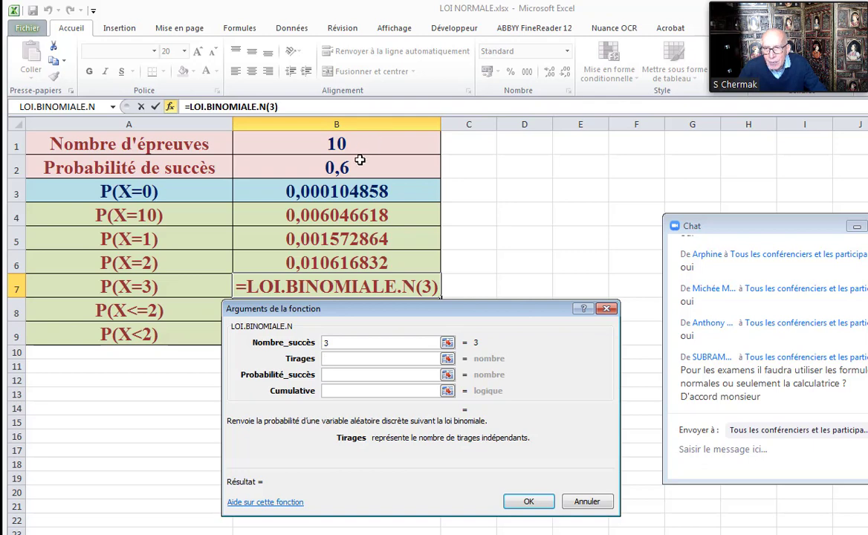
click(329, 141)
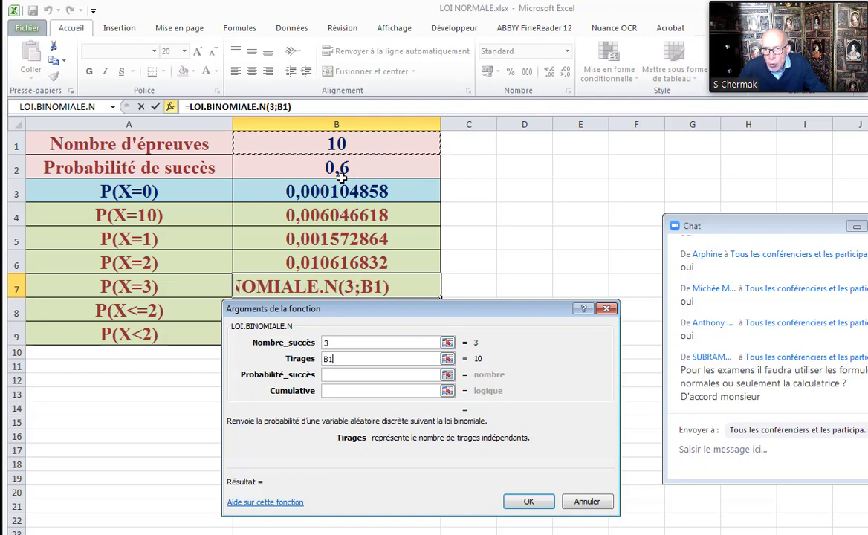
click(344, 172)
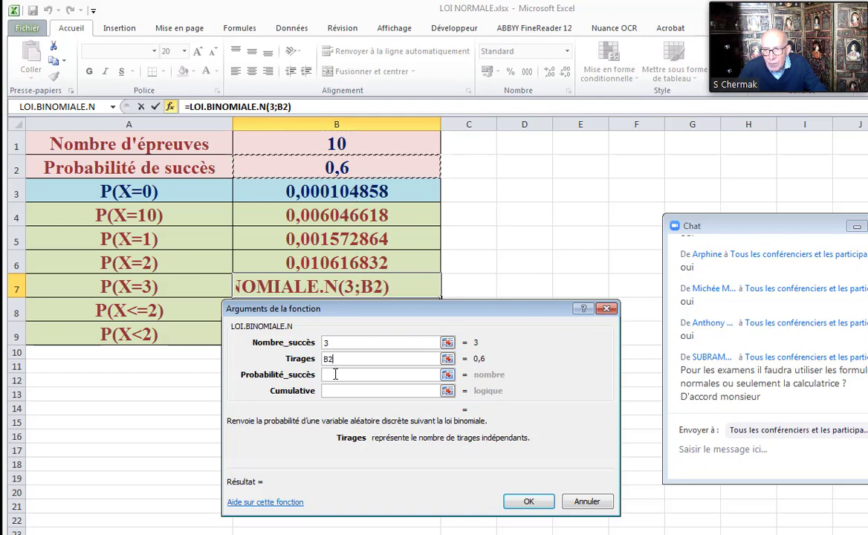
click(358, 146)
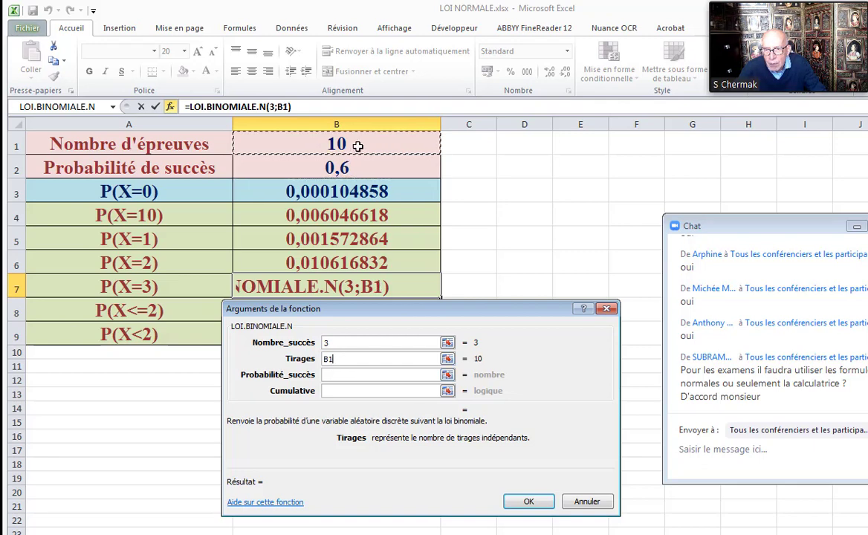
click(370, 376)
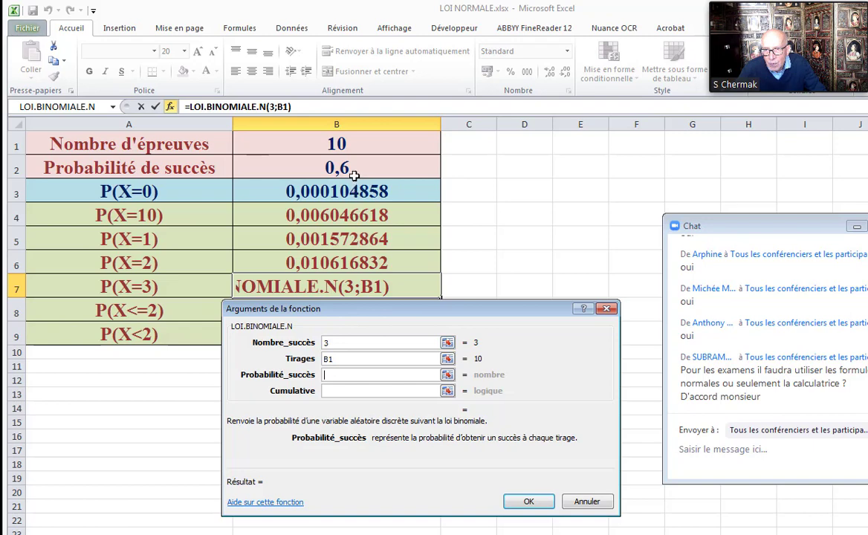
click(325, 160)
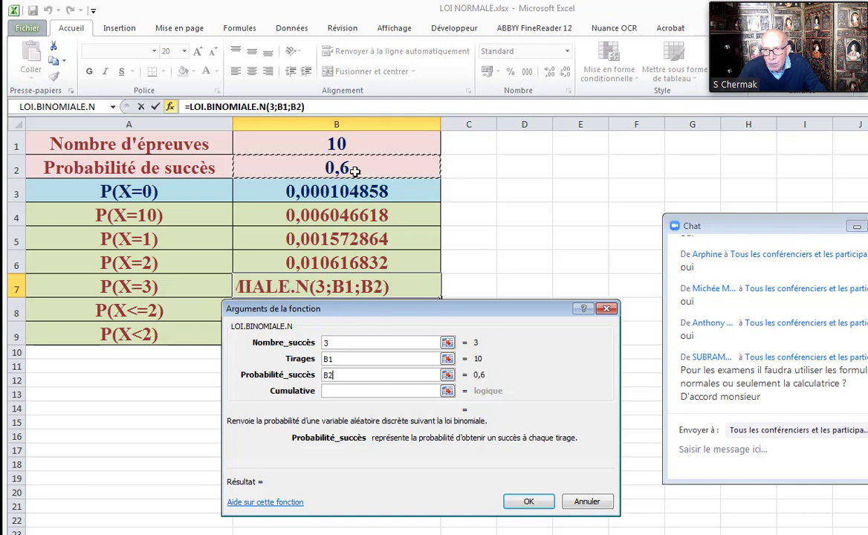
click(334, 392)
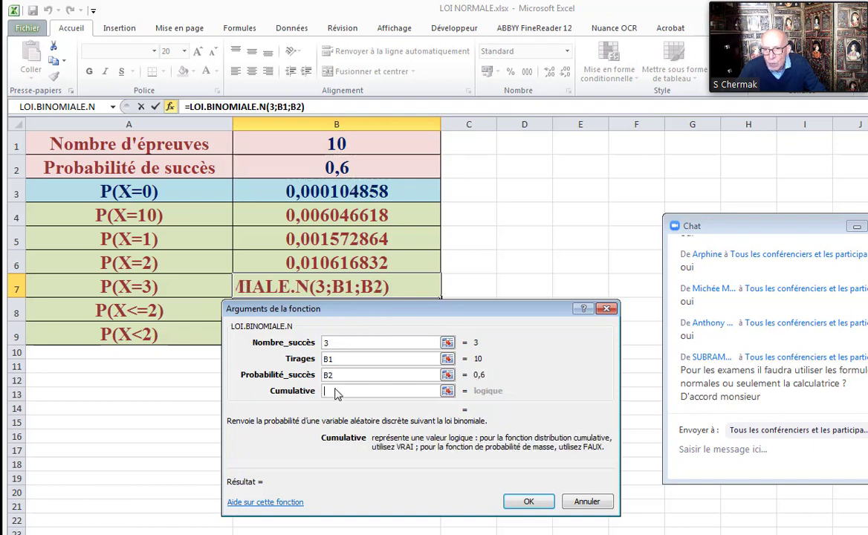
text(0)
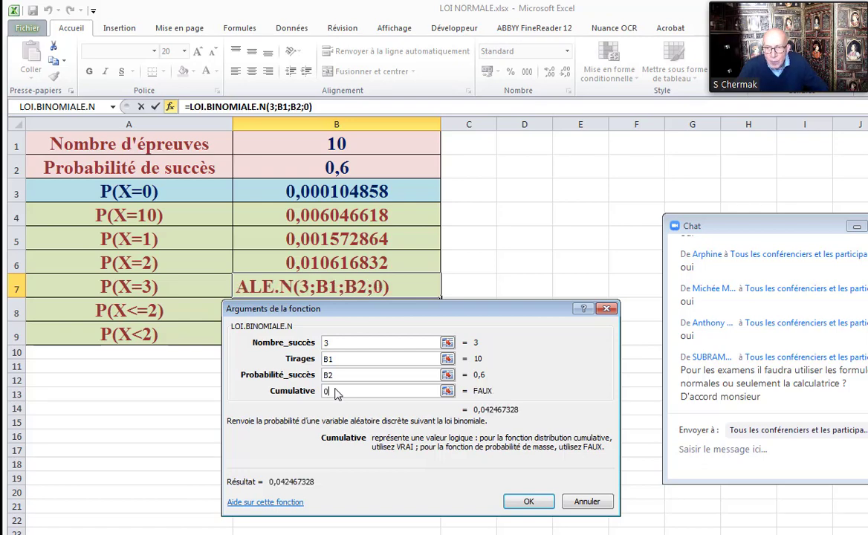
click(527, 502)
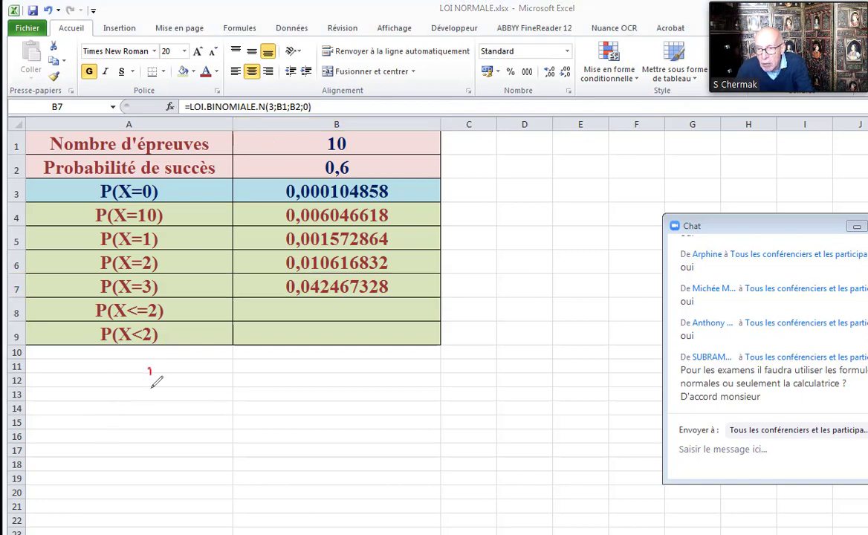
Step: Handwrite the red annotation P(X≤2) = P(X=0) + P(X=1) + P(X=2) below the table
drag(148, 365, 149, 386)
mouse_move(150, 366)
mouse_down()
mouse_move(172, 394)
mouse_move(195, 368)
mouse_move(192, 395)
mouse_up()
mouse_move(219, 372)
mouse_down()
mouse_move(220, 402)
mouse_move(288, 375)
mouse_up()
drag(280, 381, 301, 370)
mouse_move(301, 370)
mouse_down()
mouse_move(302, 379)
mouse_move(342, 387)
mouse_up()
mouse_move(341, 370)
mouse_down()
mouse_move(331, 387)
mouse_move(356, 377)
mouse_up()
mouse_move(348, 382)
mouse_down()
mouse_move(370, 375)
mouse_move(392, 393)
mouse_up()
mouse_move(403, 384)
mouse_down()
mouse_move(430, 392)
mouse_move(432, 381)
mouse_up()
mouse_move(455, 368)
mouse_down()
mouse_move(452, 393)
mouse_move(476, 387)
mouse_up()
drag(482, 377, 492, 383)
mouse_move(501, 378)
mouse_down()
mouse_move(527, 402)
mouse_move(551, 395)
mouse_up()
drag(545, 387, 545, 402)
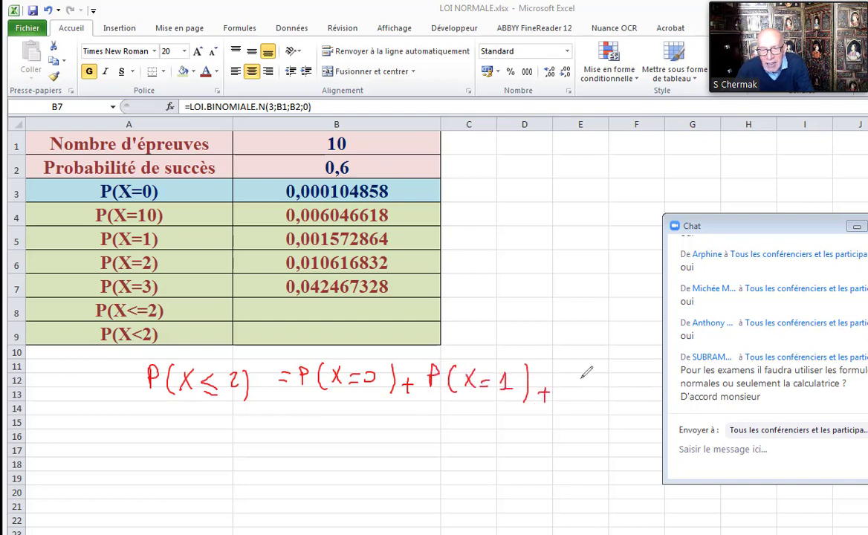
mouse_move(566, 361)
mouse_down()
mouse_move(568, 388)
mouse_move(582, 374)
mouse_up()
mouse_move(595, 362)
mouse_down()
mouse_move(593, 392)
mouse_move(615, 388)
mouse_move(603, 387)
mouse_up()
drag(619, 375, 629, 380)
drag(632, 369, 650, 392)
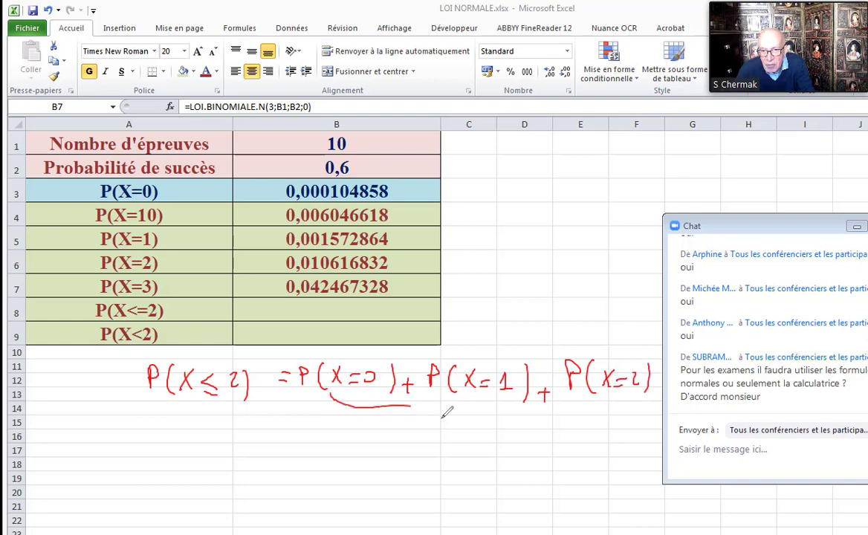
Step: Draw a red brace under the three summed probabilities and handwrite "Cumulative" with a circled 1 beneath it
drag(584, 405, 329, 396)
mouse_move(366, 430)
mouse_down()
mouse_move(369, 462)
mouse_move(402, 449)
mouse_move(411, 459)
mouse_move(427, 457)
mouse_up()
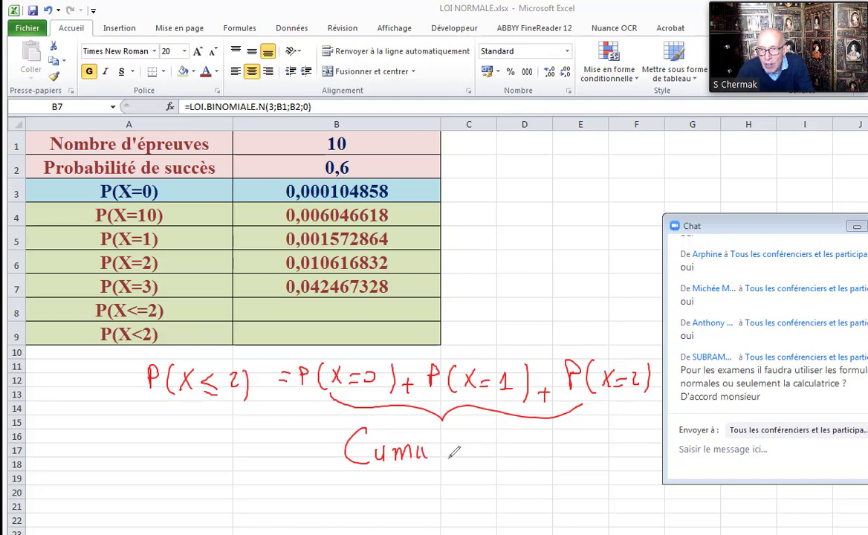
mouse_move(431, 447)
mouse_down()
mouse_move(562, 455)
mouse_move(554, 439)
mouse_move(566, 437)
mouse_up()
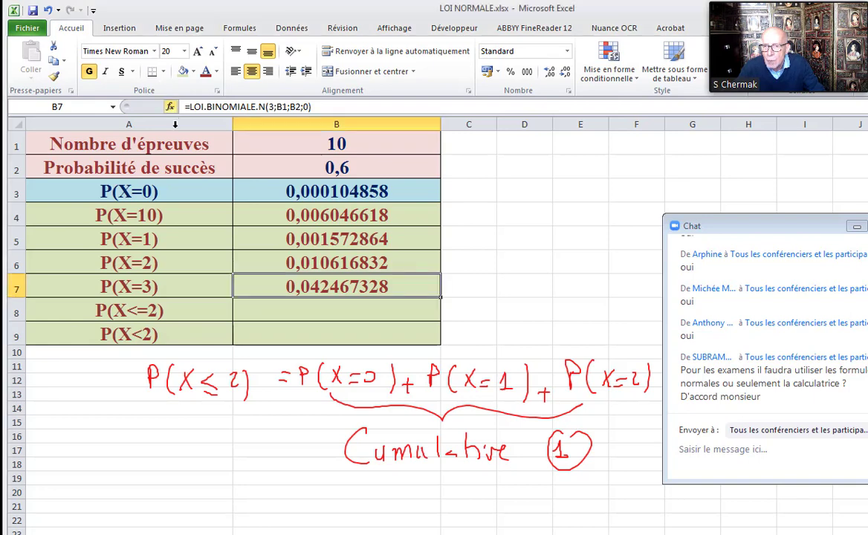
Step: Insert LOI.BINOMIALE.N in B8 for P(X<=2) with Nombre_succès 2
click(344, 313)
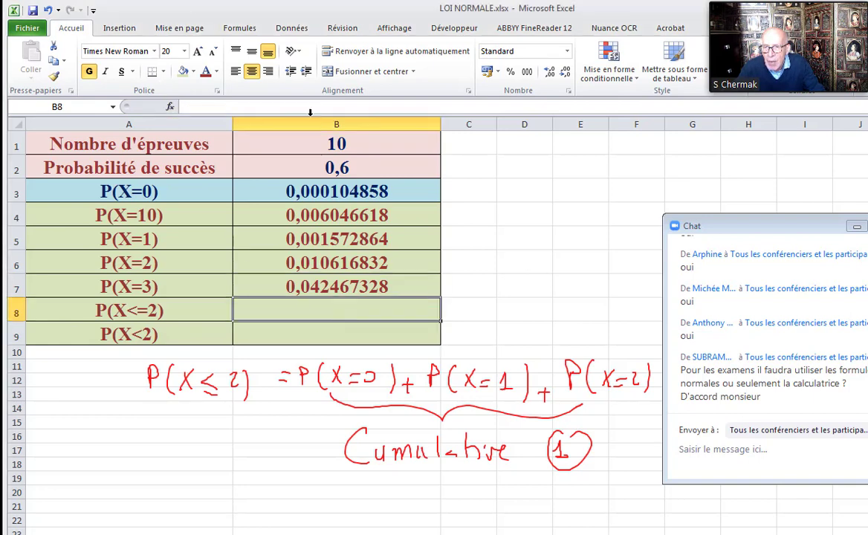
click(171, 107)
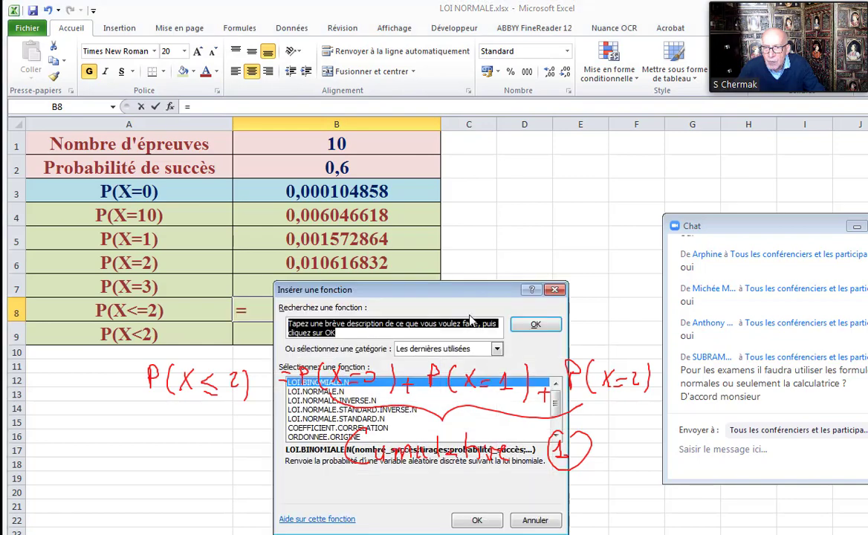
drag(446, 290, 597, 93)
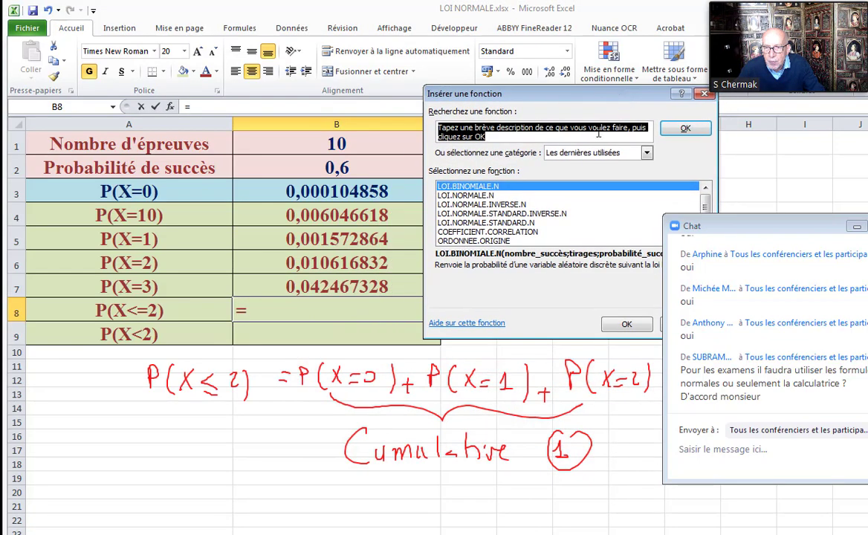
click(625, 325)
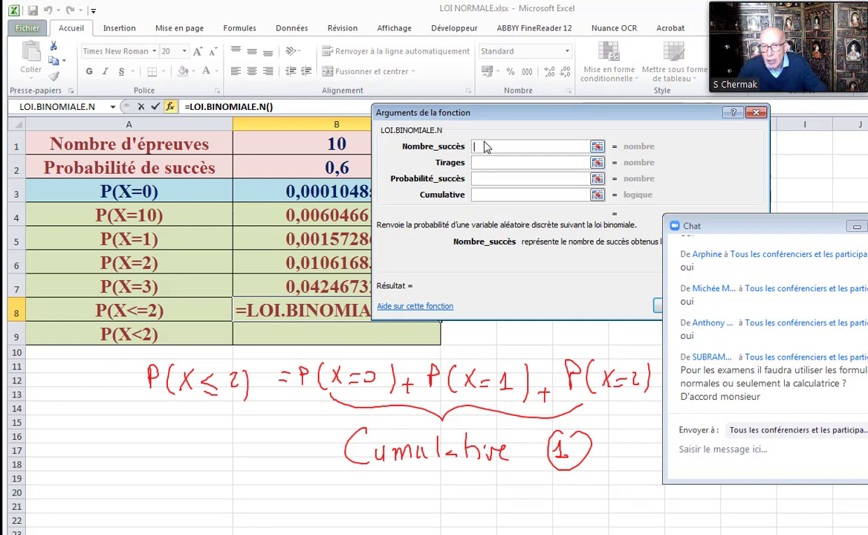
text(2)
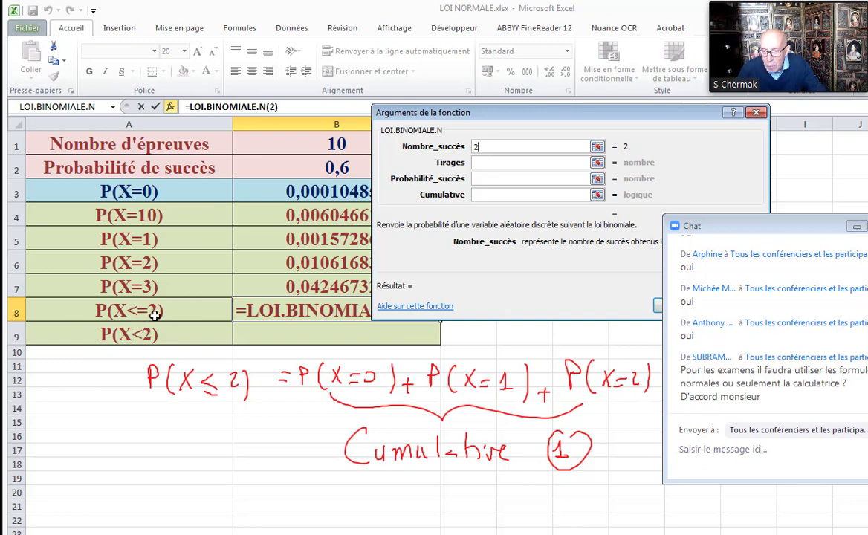
Step: Complete the B8 formula with Tirages B1, Probabilité_succès B2 and Cumulative 1, and enter it
click(489, 163)
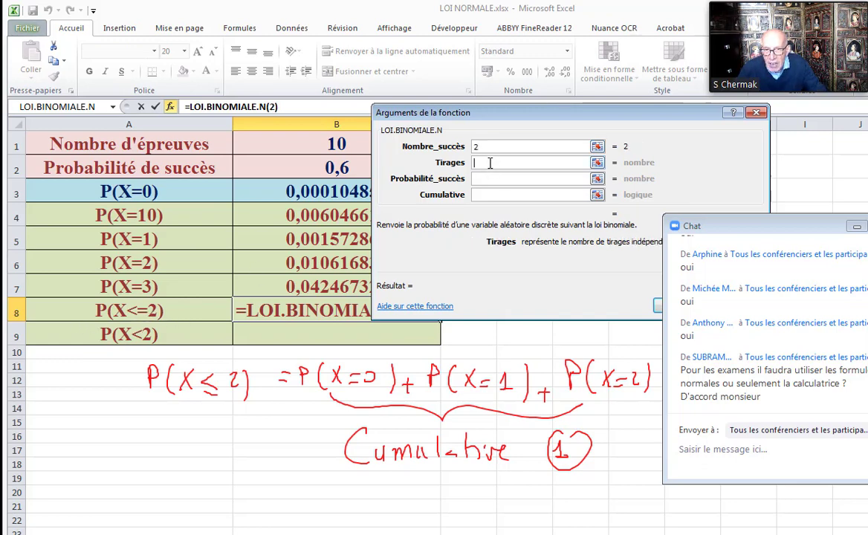
text(10)
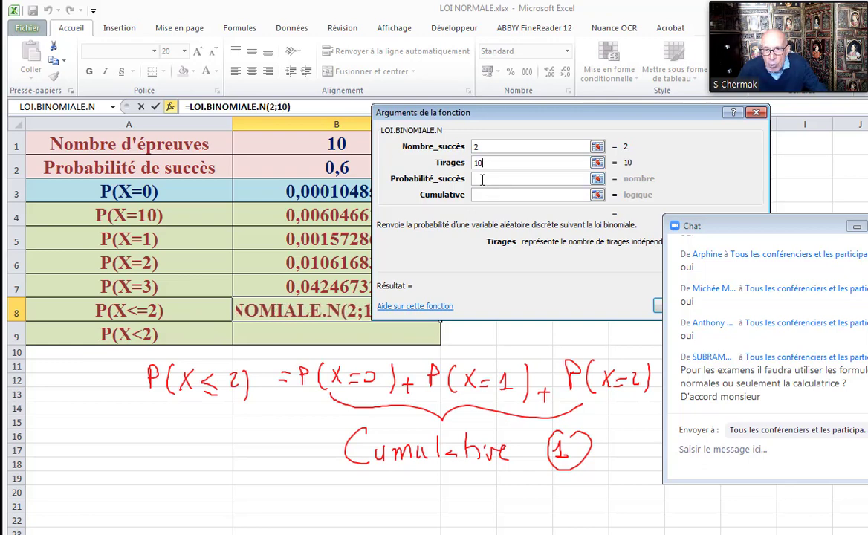
click(483, 179)
key(shift+Tab)
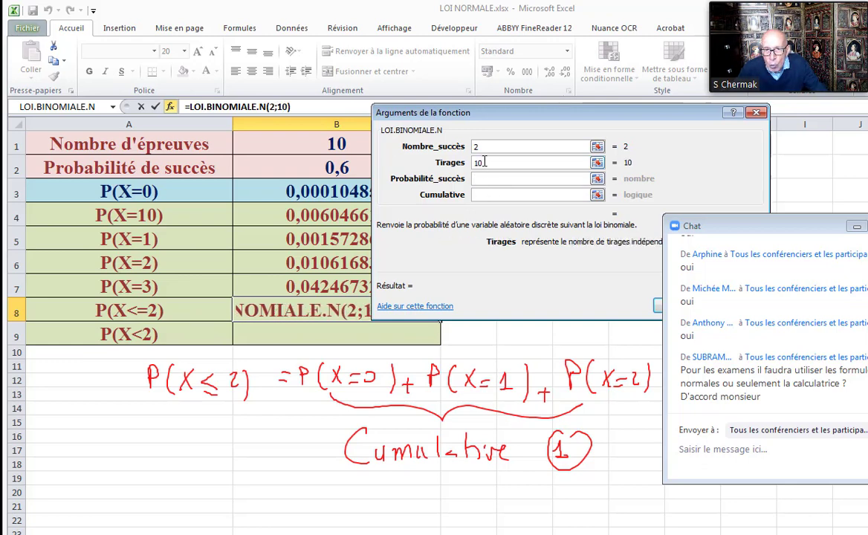
click(296, 141)
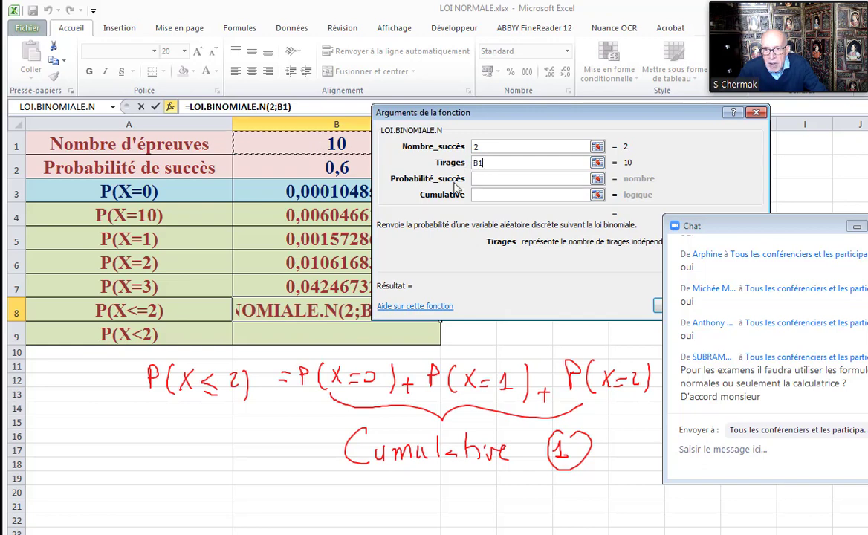
click(480, 178)
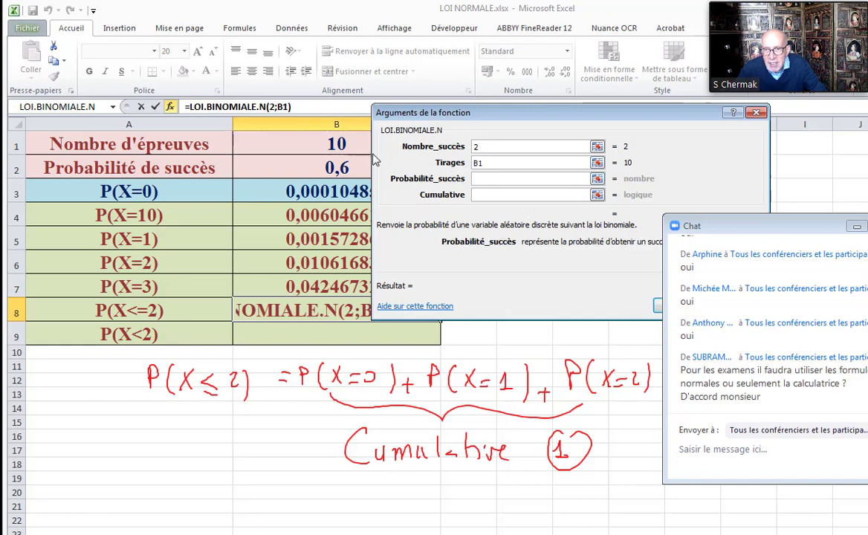
click(327, 168)
click(498, 194)
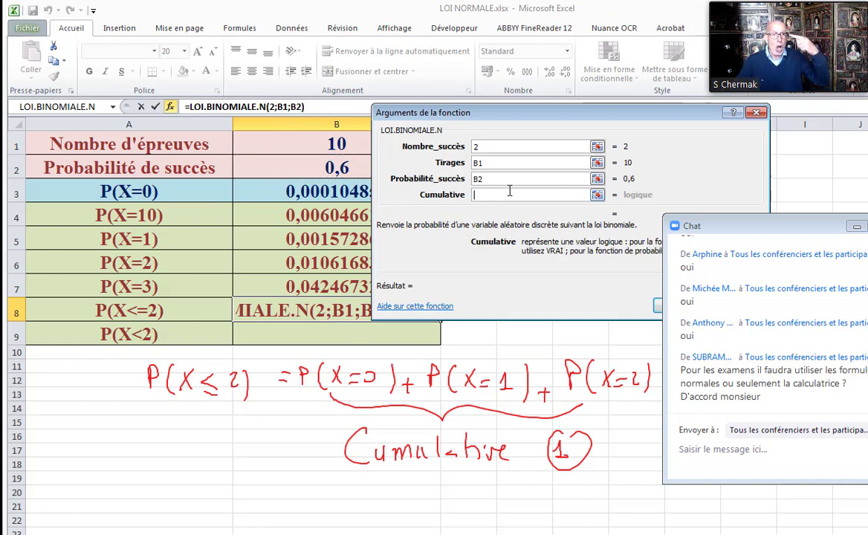
text(1)
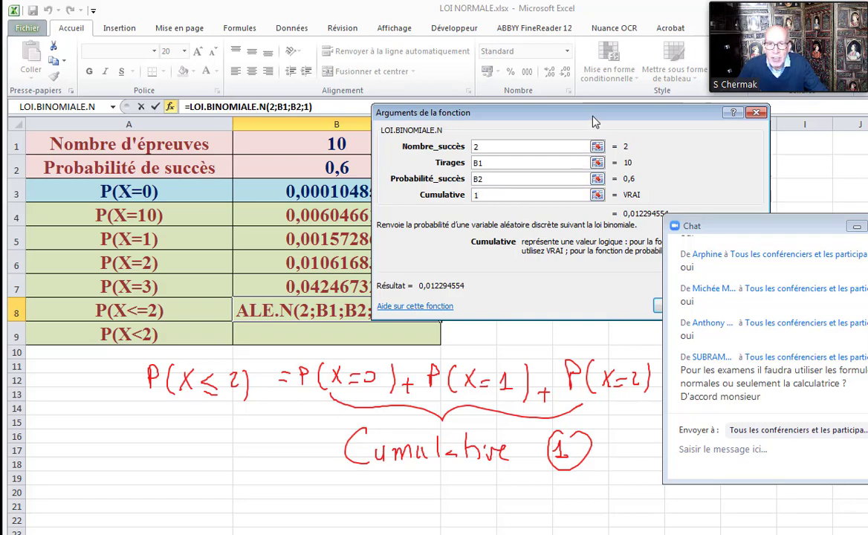
drag(593, 117, 426, 57)
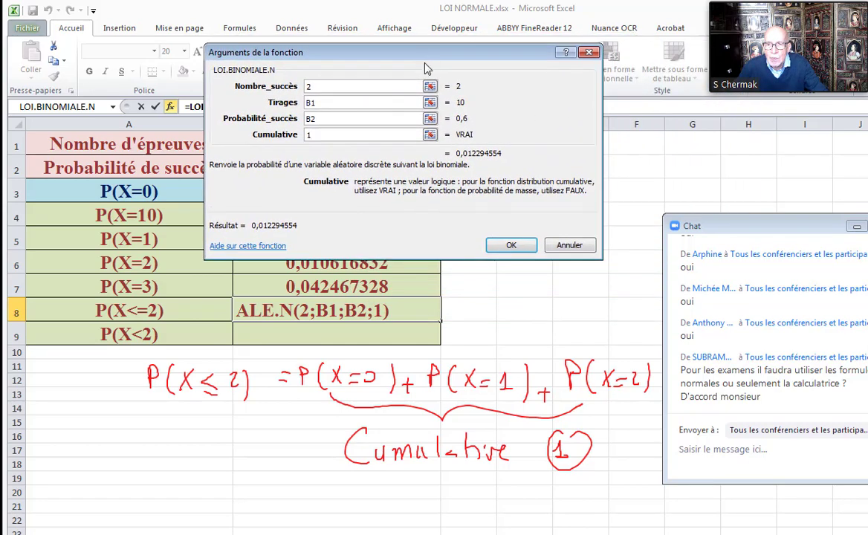
click(512, 246)
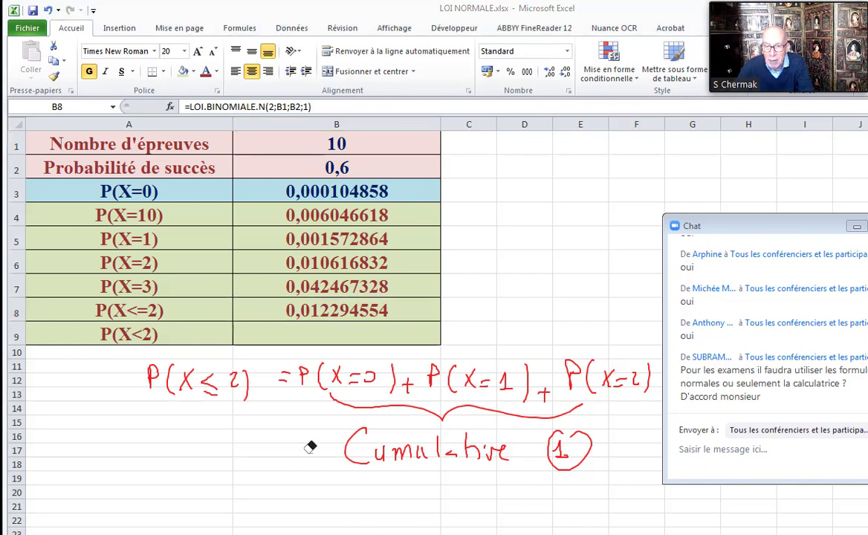
Step: Erase the red brace and the handwritten "Cumulative 1" note, and switch back to the annotation pen
mouse_move(331, 442)
mouse_down()
mouse_move(498, 455)
mouse_move(597, 436)
mouse_move(566, 413)
mouse_move(446, 413)
mouse_move(289, 347)
mouse_up()
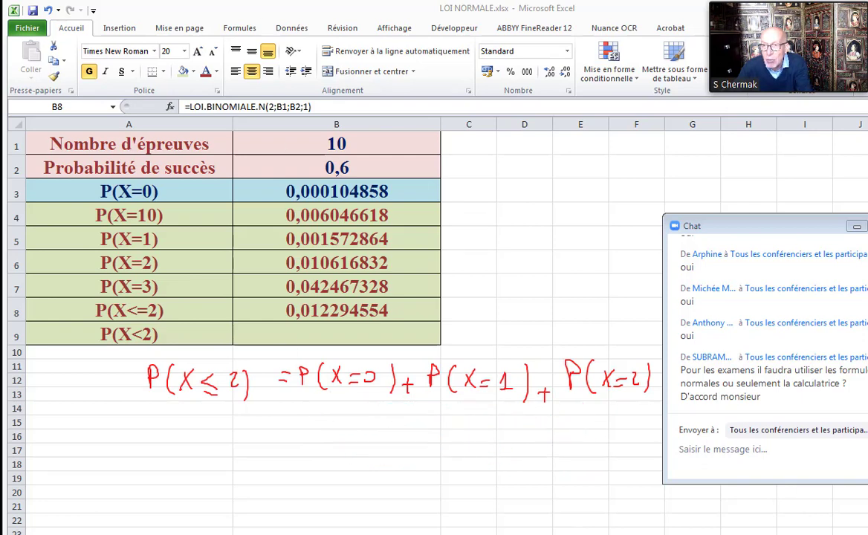
click(220, 13)
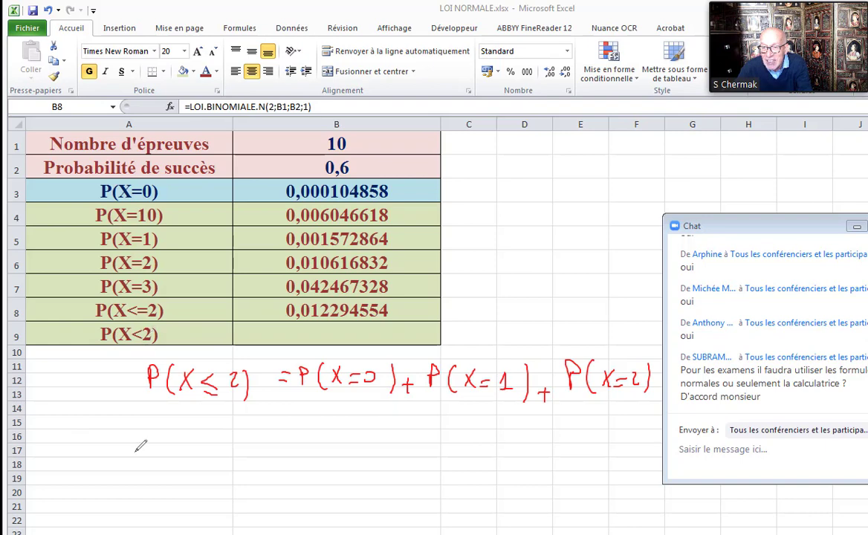
Step: Handwrite "P(X<2) = P(X=0) + P(X=1)" in red beneath the P(X≤2) equation
drag(154, 411, 154, 432)
mouse_move(153, 411)
mouse_down()
mouse_move(178, 434)
mouse_move(197, 425)
mouse_move(192, 433)
mouse_up()
mouse_move(190, 415)
mouse_down()
mouse_move(203, 433)
mouse_move(253, 423)
mouse_move(249, 434)
mouse_up()
mouse_move(253, 411)
mouse_down()
mouse_move(255, 440)
mouse_move(295, 419)
mouse_up()
drag(280, 427, 315, 432)
mouse_move(313, 408)
mouse_down()
mouse_move(330, 434)
mouse_move(353, 431)
mouse_up()
mouse_move(355, 416)
mouse_down()
mouse_move(358, 429)
mouse_move(367, 421)
mouse_up()
mouse_move(355, 428)
mouse_down()
mouse_move(380, 418)
mouse_move(391, 443)
mouse_move(425, 428)
mouse_up()
mouse_move(420, 421)
mouse_down()
mouse_move(420, 438)
mouse_move(439, 439)
mouse_move(439, 430)
mouse_up()
mouse_move(459, 414)
mouse_down()
mouse_move(456, 439)
mouse_move(481, 437)
mouse_up()
mouse_move(482, 419)
mouse_down()
mouse_move(471, 437)
mouse_move(506, 424)
mouse_up()
drag(495, 431, 538, 439)
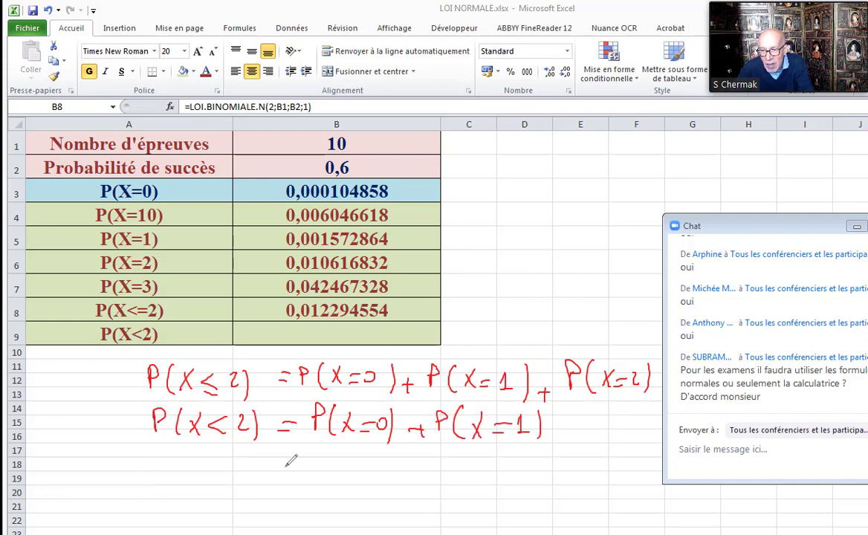
Step: Handwrite "= P(X≤1)" in red on the line below the P(X<2) equation and leave the annotation pen
drag(279, 464, 296, 464)
mouse_move(280, 472)
mouse_down()
mouse_move(321, 468)
mouse_move(321, 461)
mouse_move(338, 475)
mouse_move(368, 476)
mouse_up()
drag(367, 455, 352, 476)
mouse_move(395, 455)
mouse_down()
mouse_move(406, 478)
mouse_move(421, 458)
mouse_move(423, 477)
mouse_move(447, 484)
mouse_up()
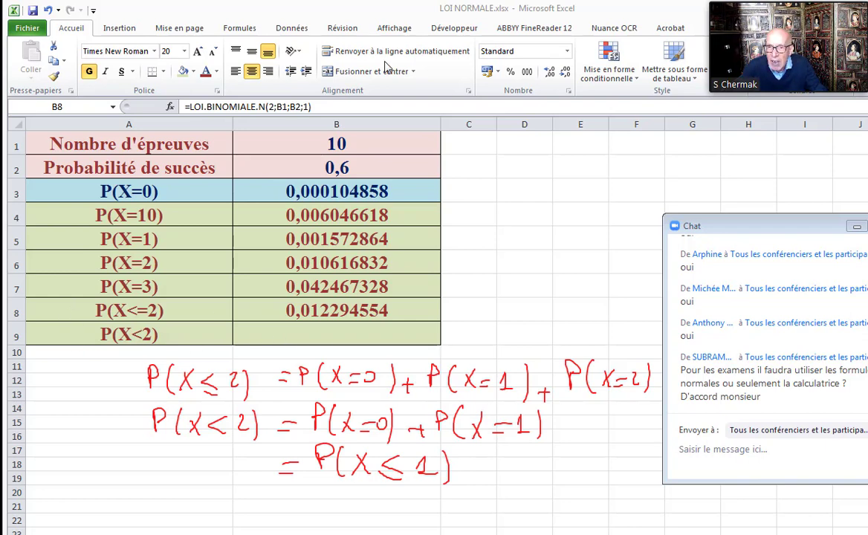
key(Escape)
Step: Insert LOI.BINOMIALE.N in B9 for P(X<2) with Nombre_succès 1
click(311, 334)
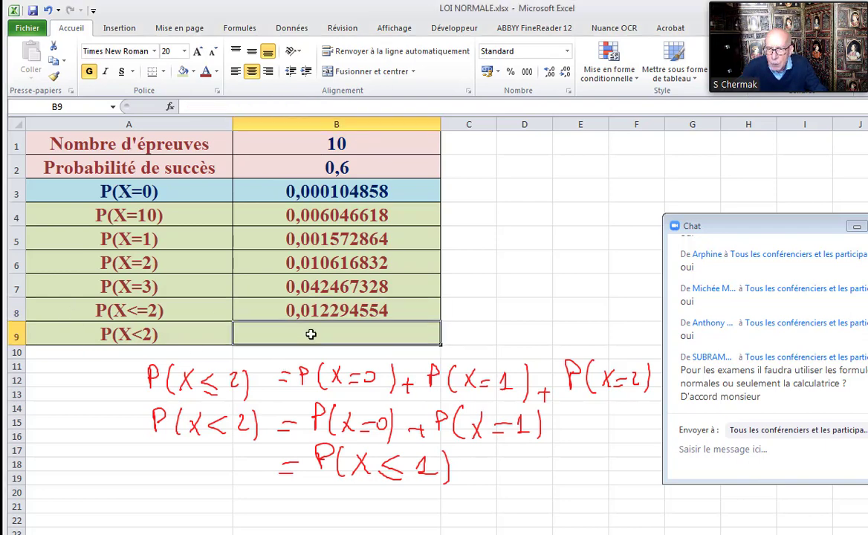
click(169, 106)
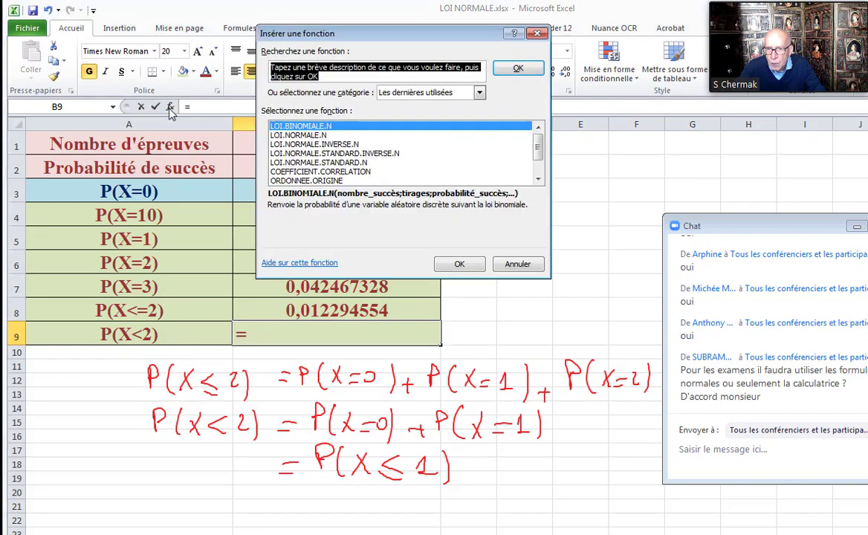
drag(375, 33, 403, 2)
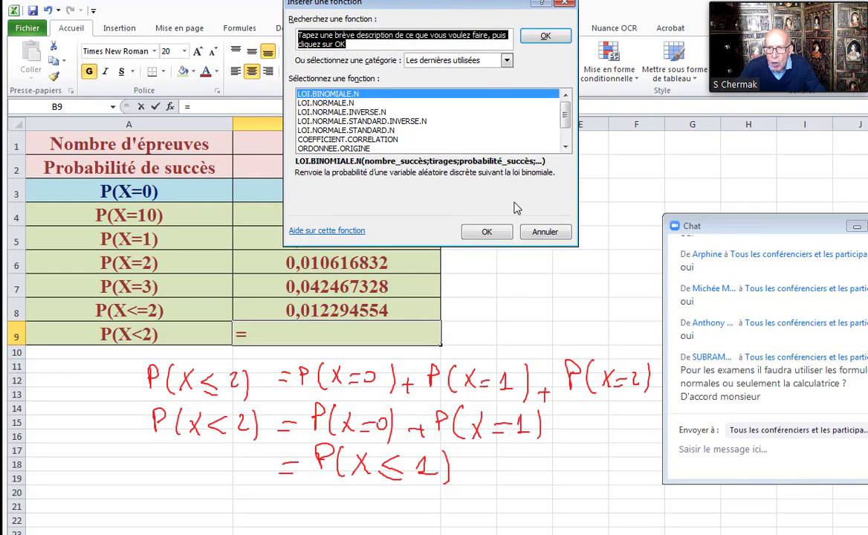
click(485, 231)
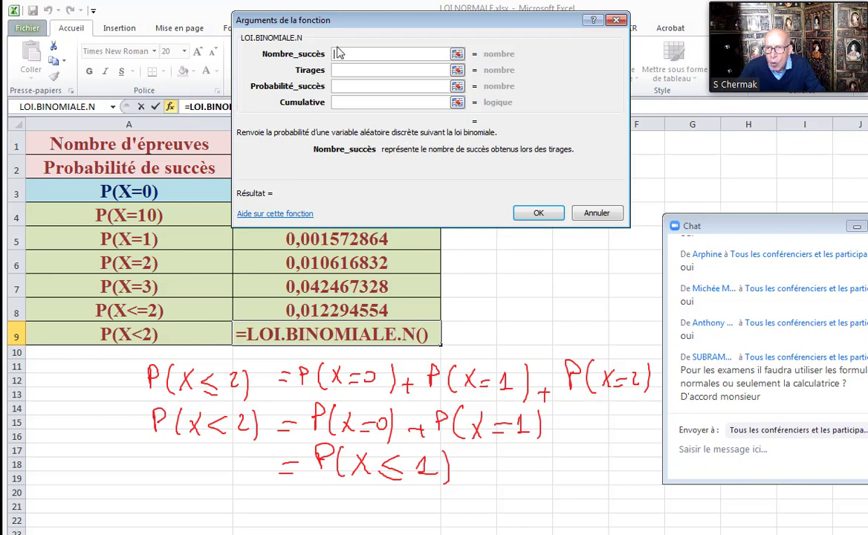
drag(366, 26, 437, 47)
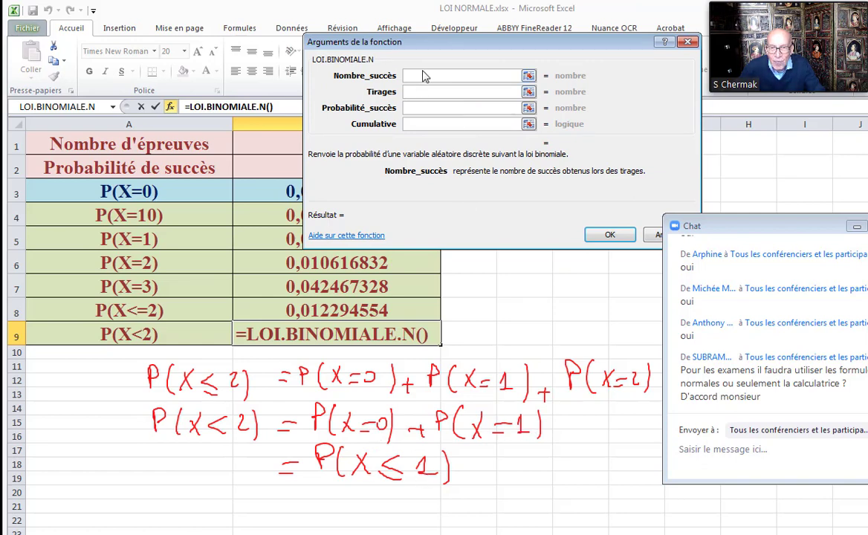
text(1)
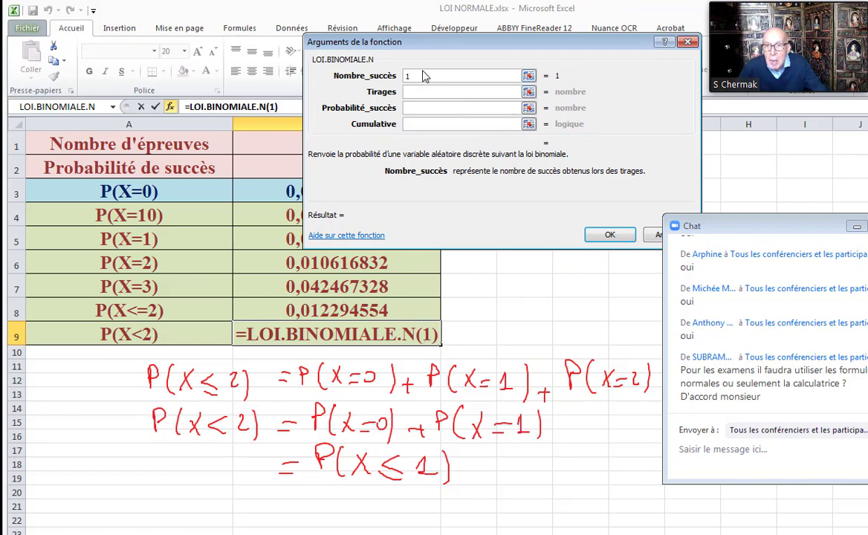
Step: Complete the B9 formula with Tirages B1, Probabilité_succès B2 and Cumulative 1, and enter it
click(413, 91)
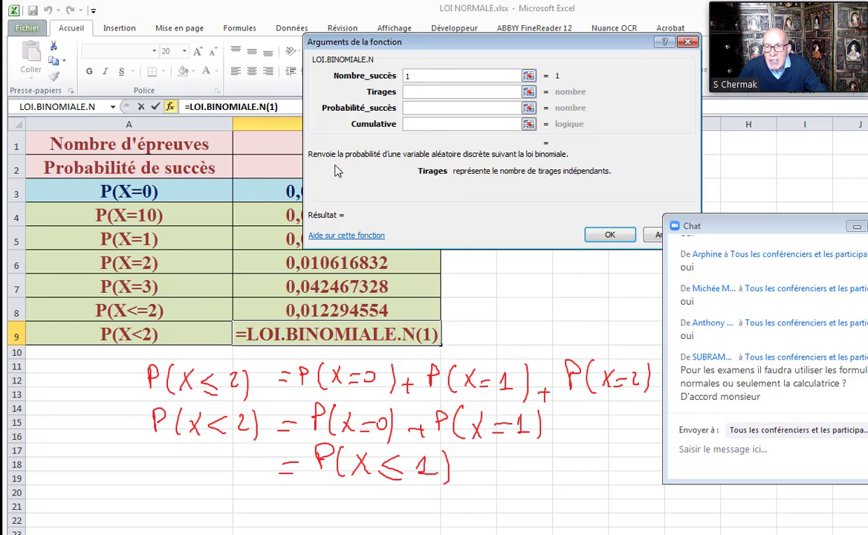
drag(418, 45, 488, 96)
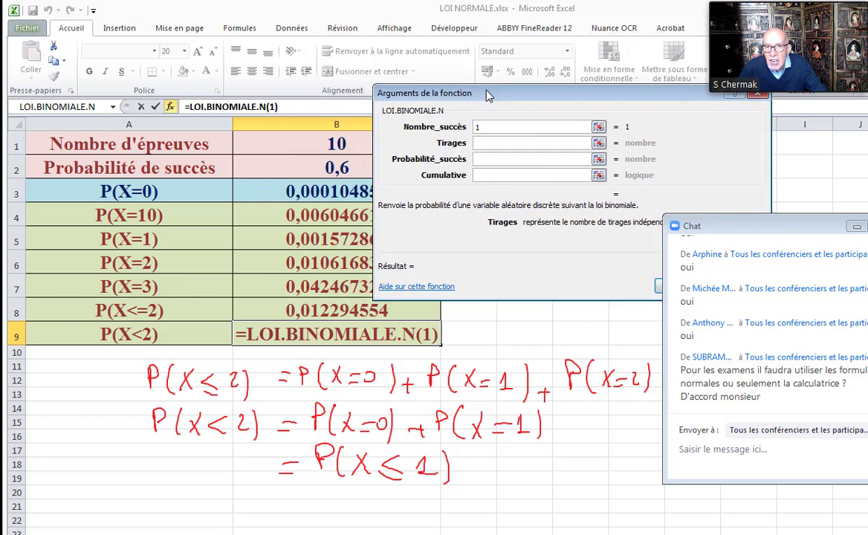
click(327, 144)
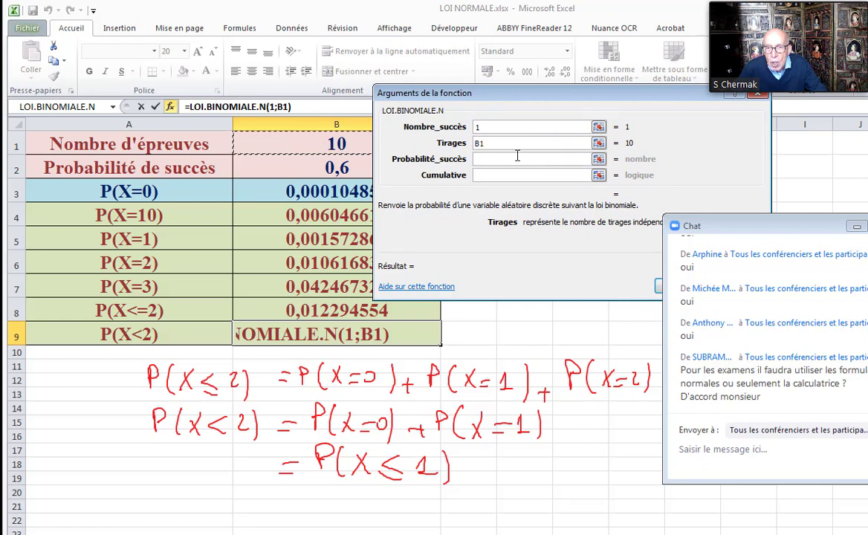
click(486, 162)
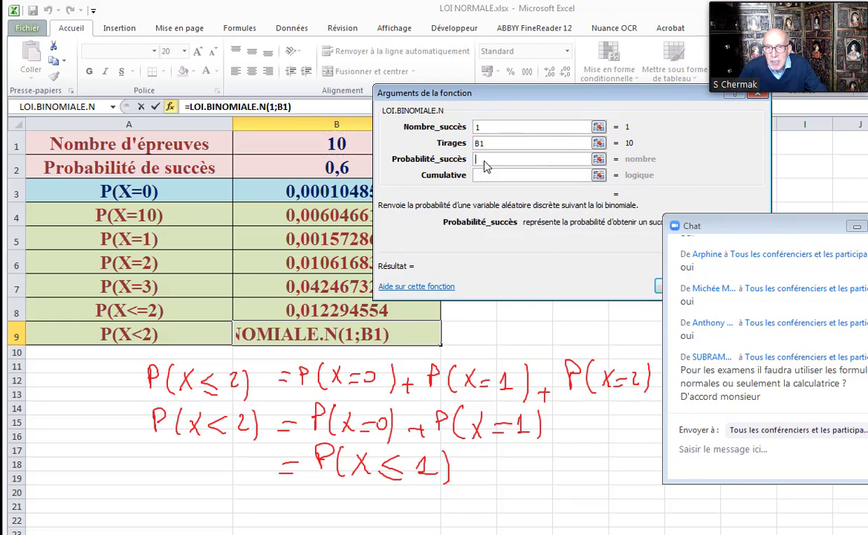
click(307, 174)
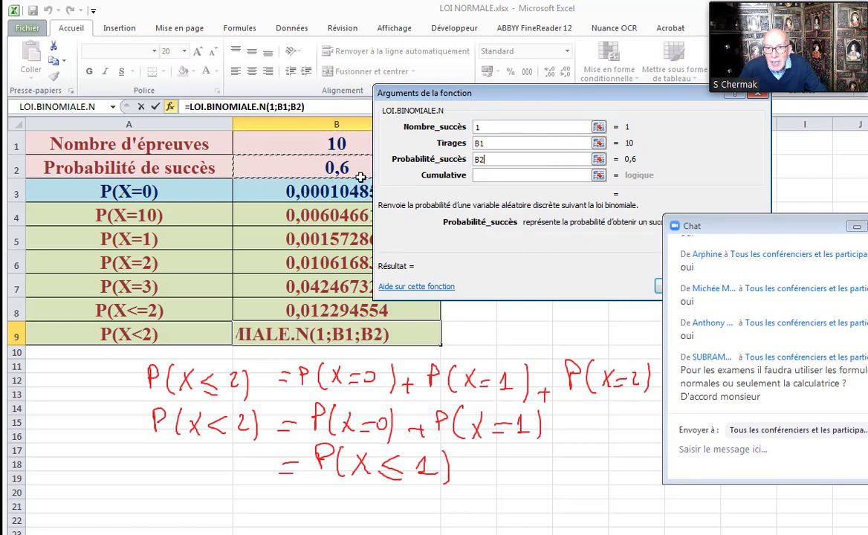
click(484, 175)
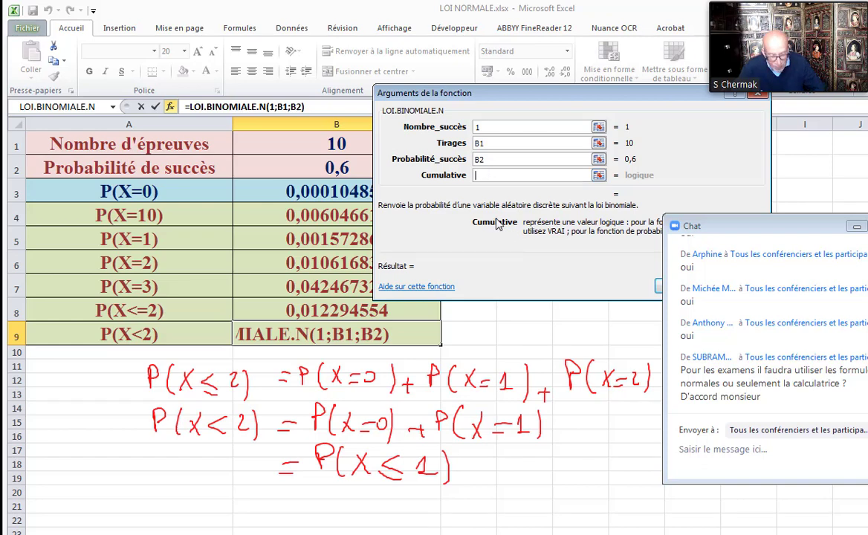
text(1)
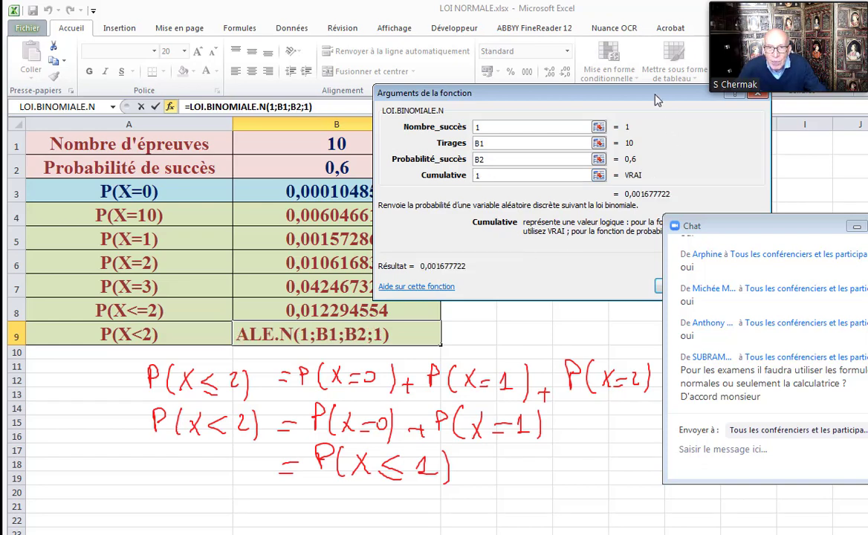
drag(602, 92, 511, 39)
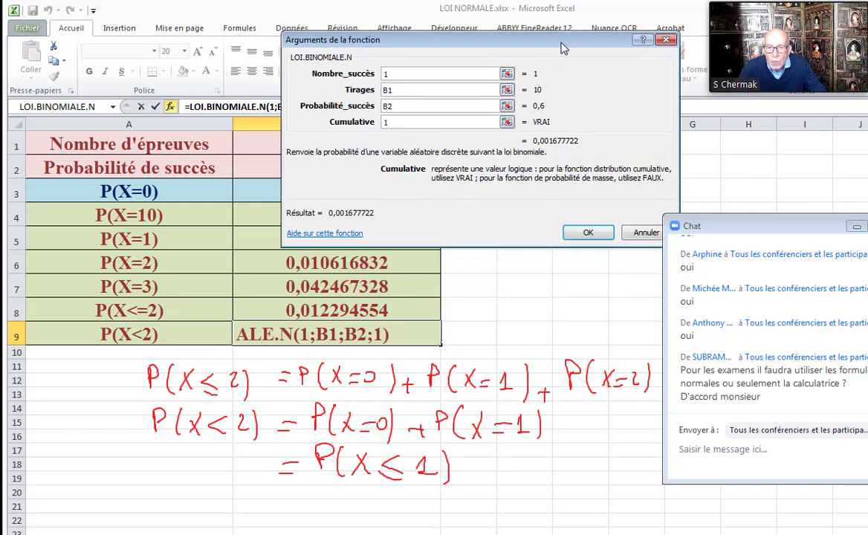
click(587, 233)
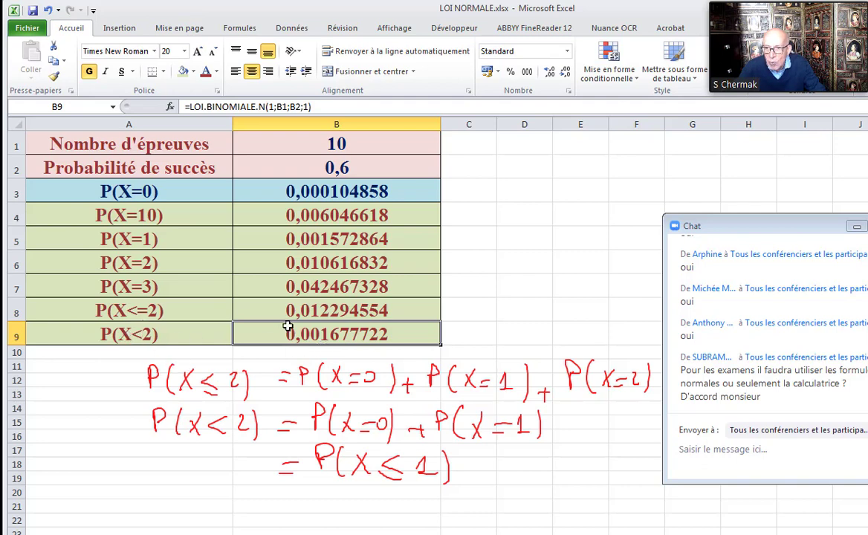
Step: Check the formulas for P(X=1) in B5 and P(X=2) in B6
click(337, 238)
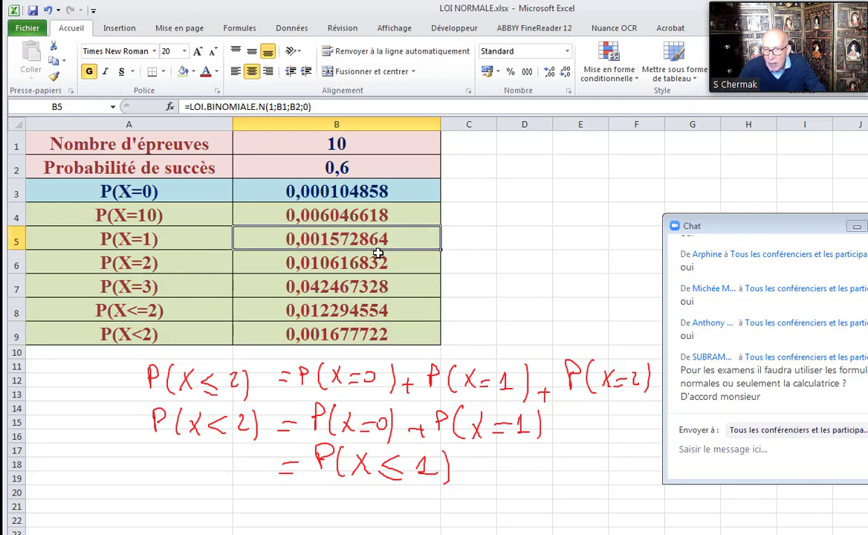
click(328, 254)
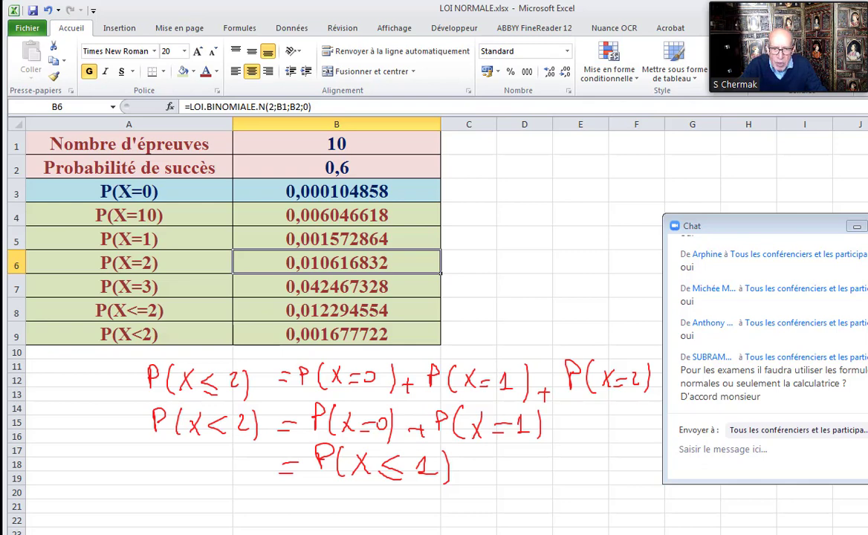
Step: Switch to the Loi binomiale slide, clear the handwritten red equations, and move the chat window clear of the definition text
drag(760, 225, 716, 113)
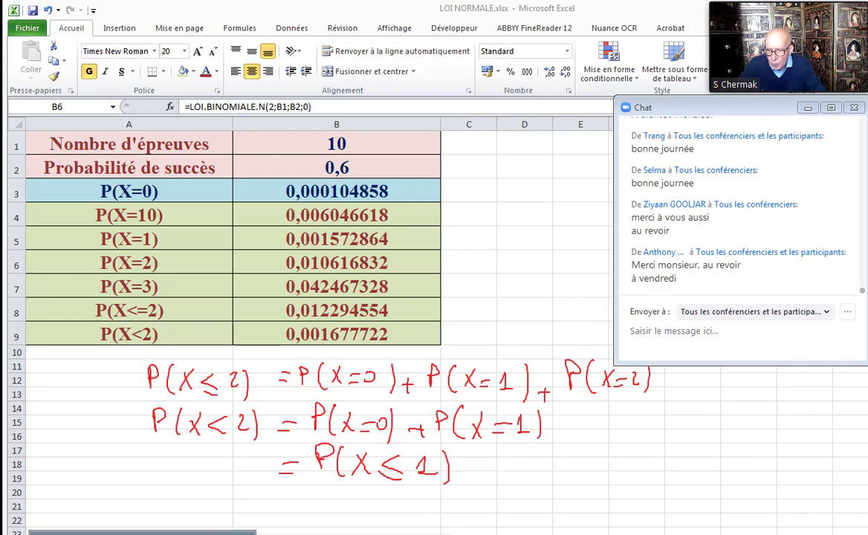
key(alt+Tab)
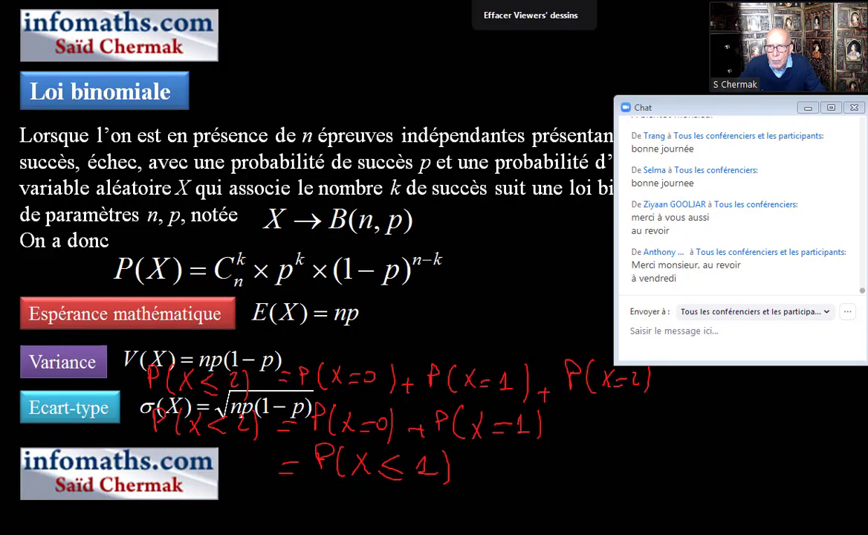
click(531, 15)
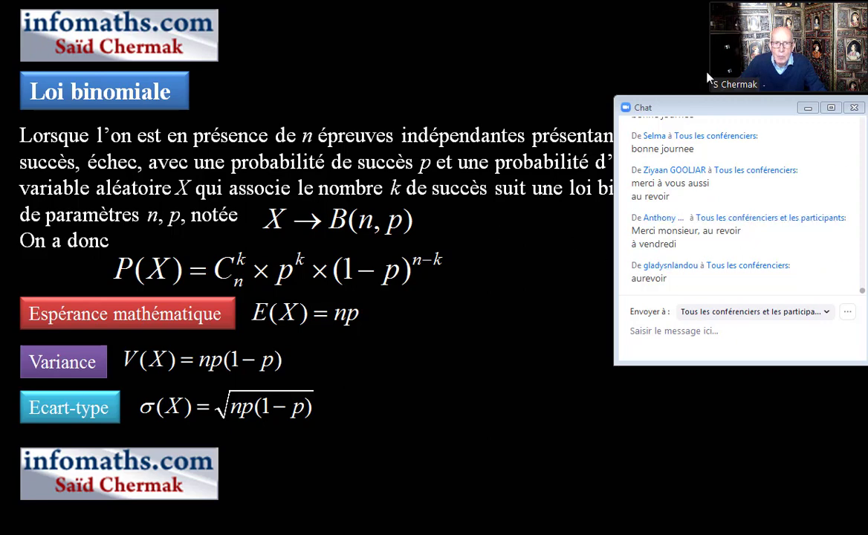
drag(645, 107, 612, 229)
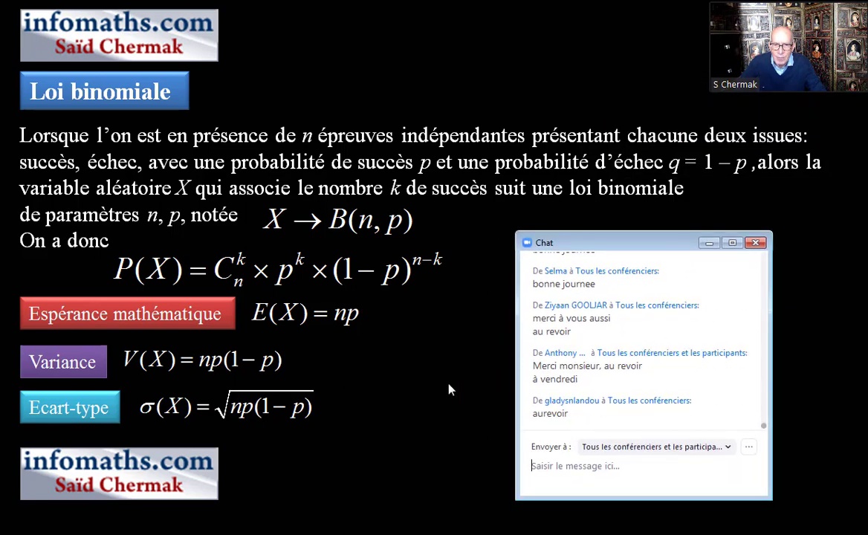